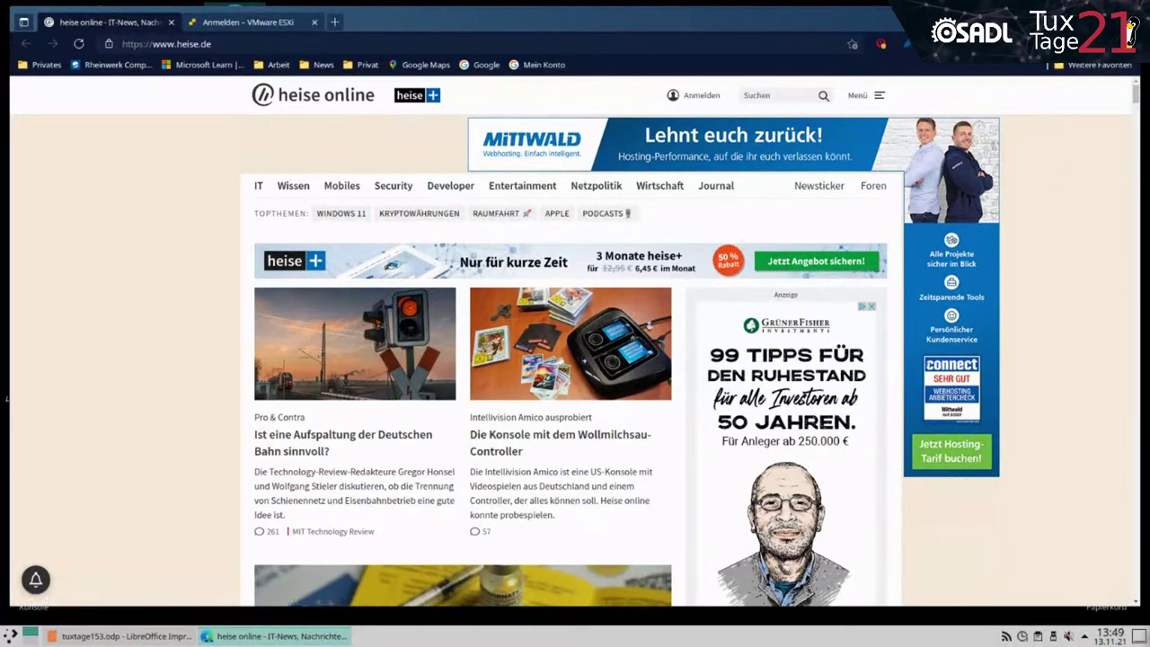
Step: Close the Edge window, open Tor Browser from the desktop and move its window to the middle of the desktop
{"action": "left_click", "coordinate": [1141, 6]}
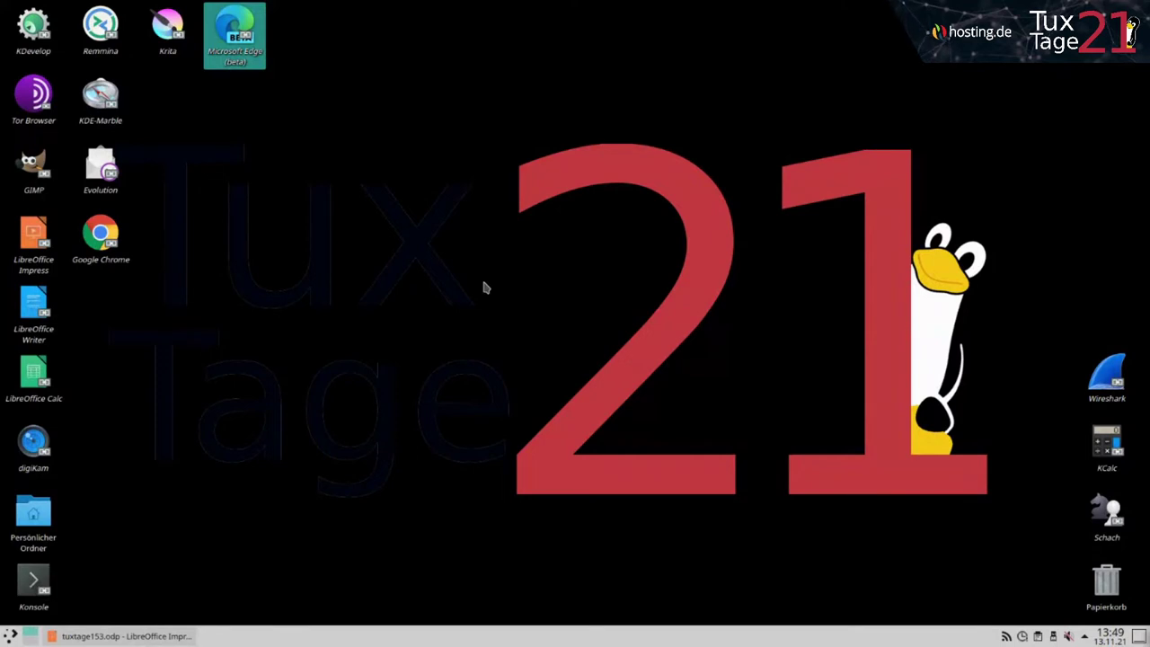
{"action": "left_click", "coordinate": [32, 106]}
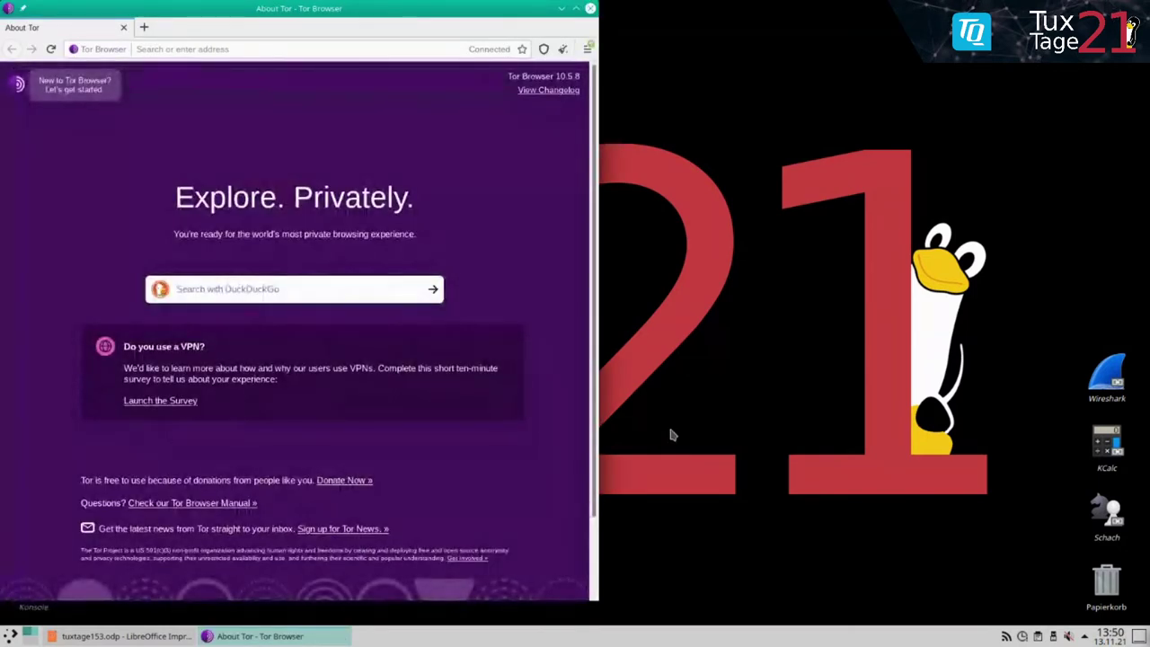
{"action": "left_click_drag", "start_coordinate": [449, 9], "coordinate": [738, 23]}
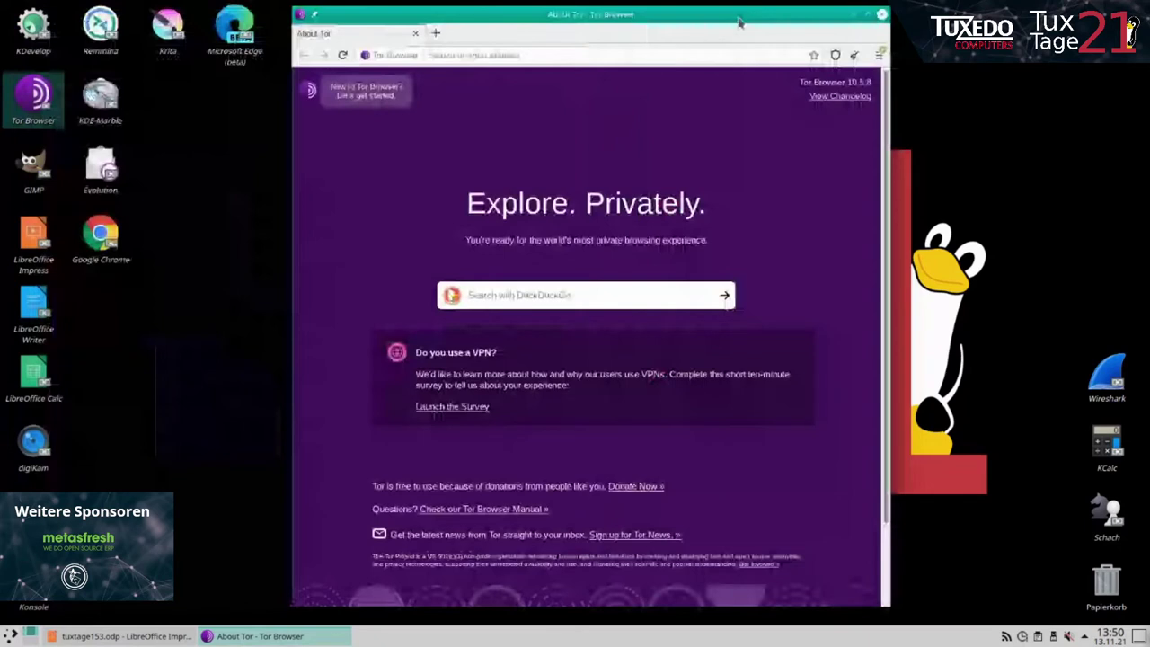
{"action": "left_click_drag", "start_coordinate": [739, 24], "coordinate": [738, 23]}
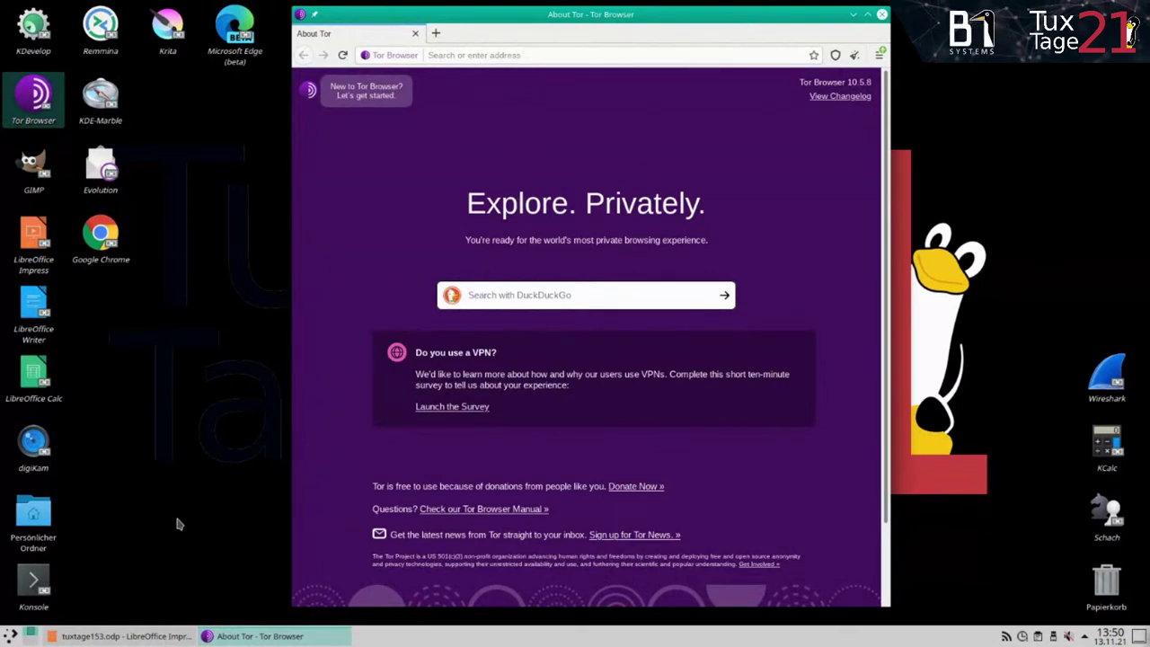
Step: Launch YaST from the Einstellungen applications with administrator rights, entering the root password
{"action": "left_click", "coordinate": [9, 635]}
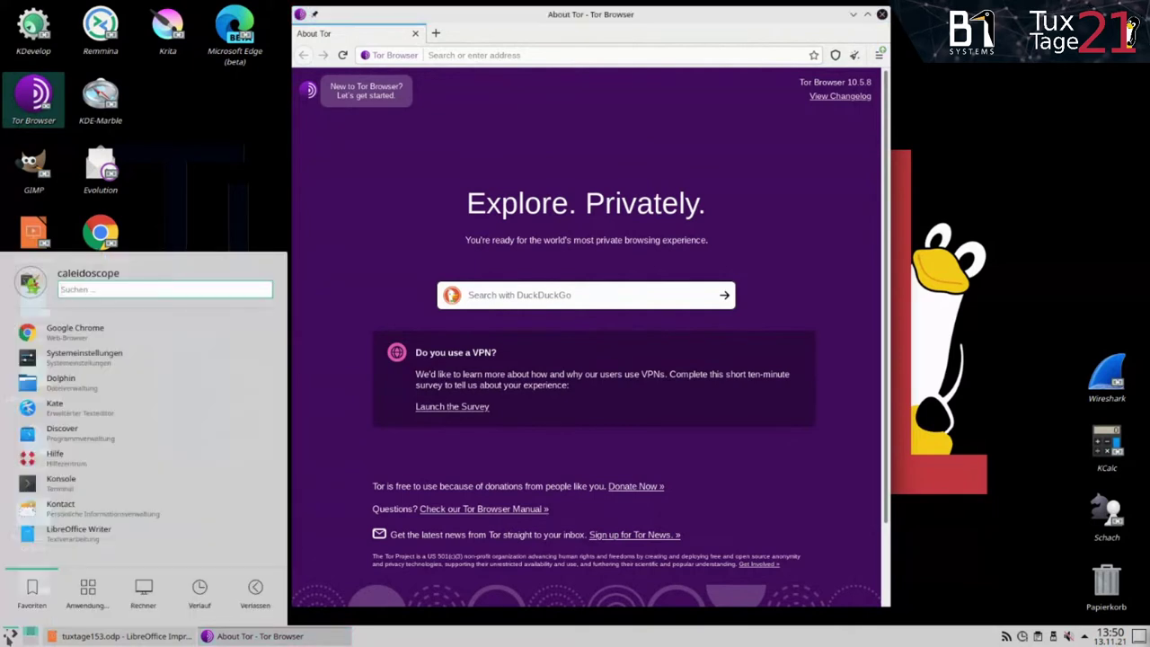
{"action": "mouse_move", "coordinate": [131, 611]}
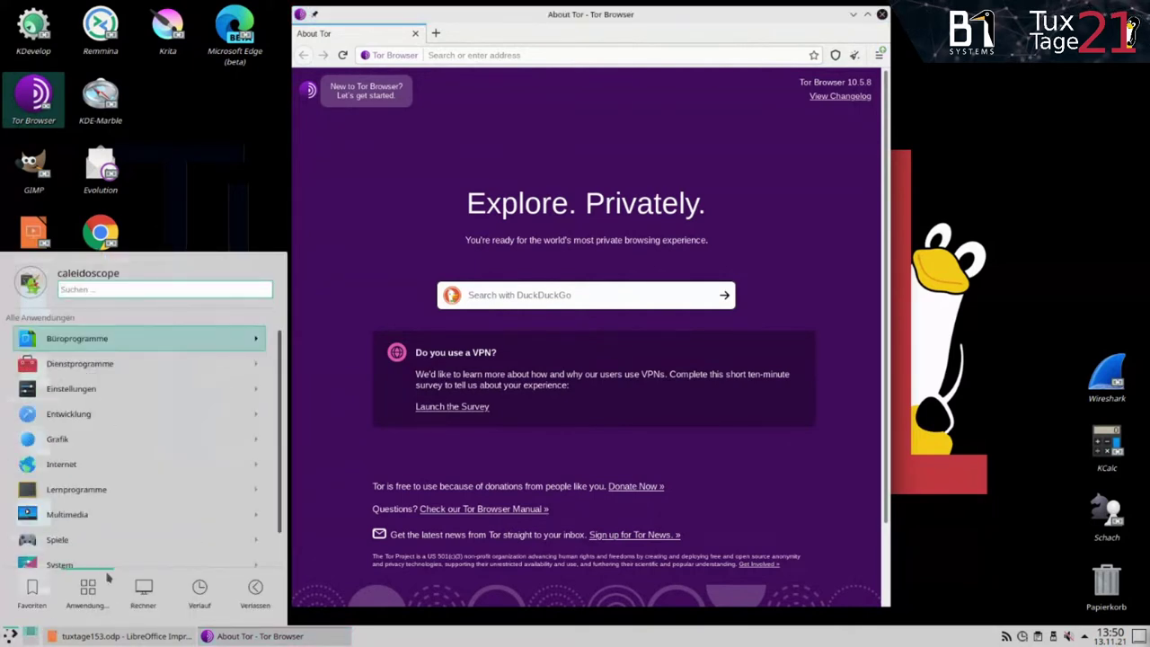
{"action": "left_click", "coordinate": [110, 388]}
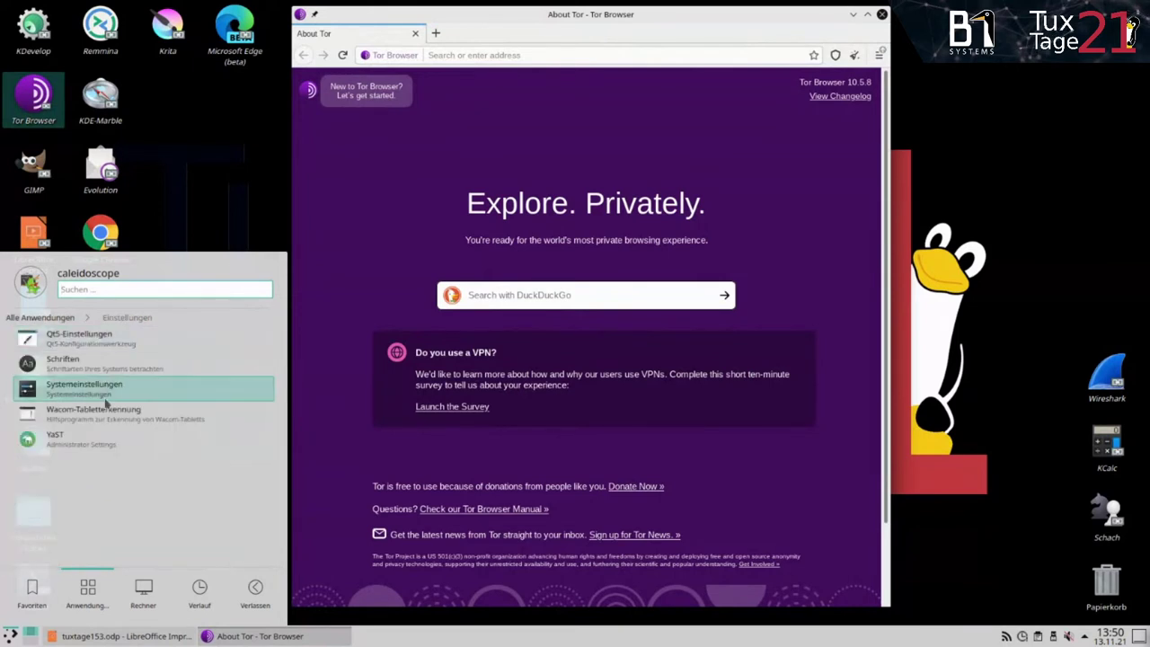
{"action": "left_click", "coordinate": [97, 441]}
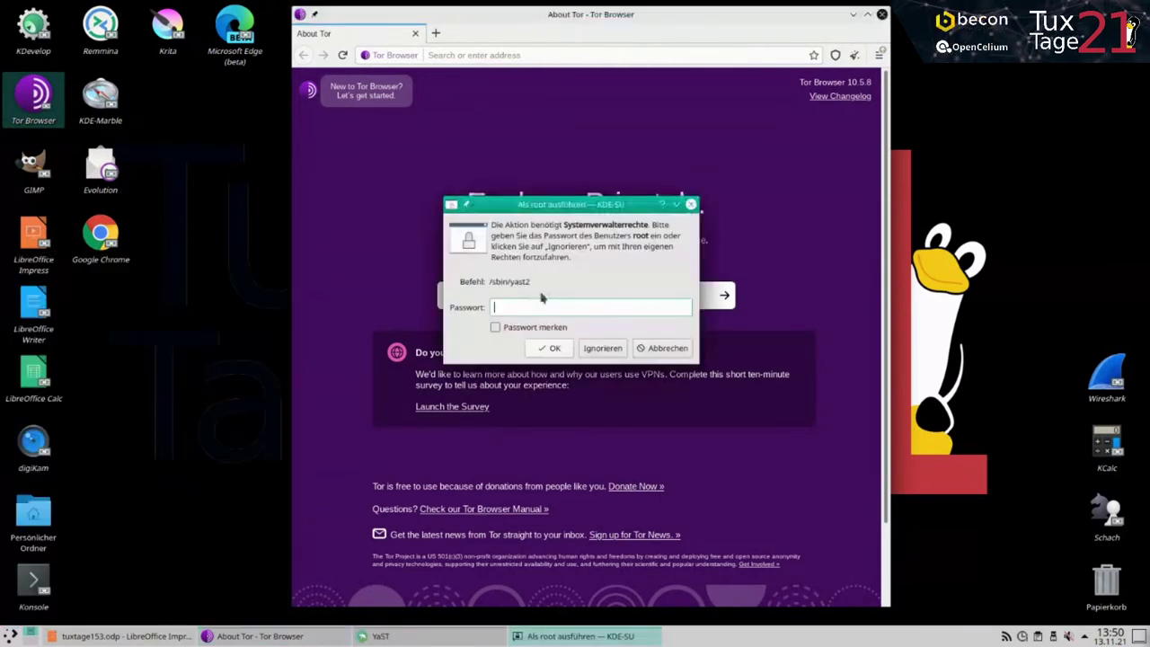
{"action": "type", "text": "•••••••"}
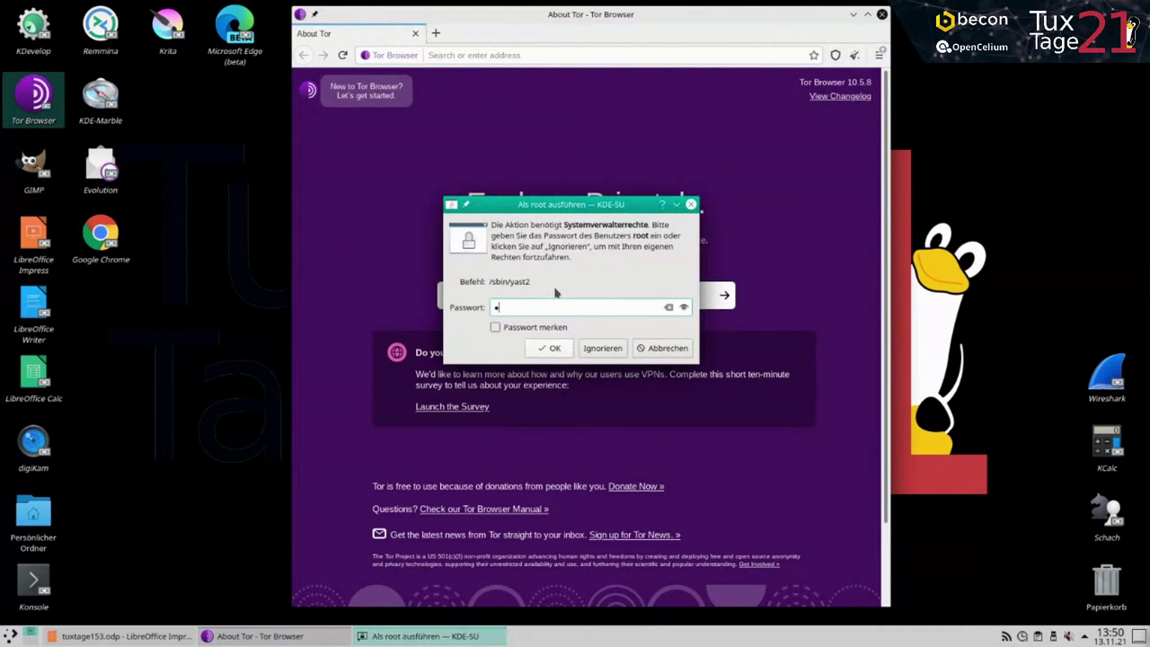
{"action": "type", "text": "••"}
{"action": "key", "text": "Return"}
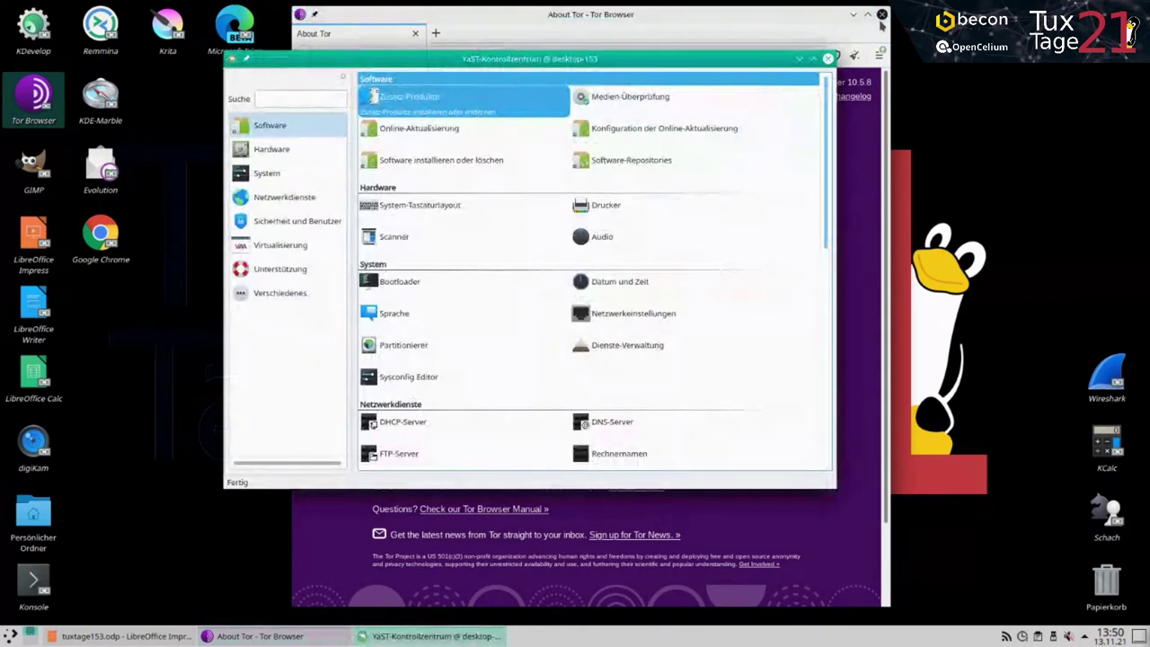
Step: Close Tor Browser and open YaST's Software installieren oder löschen module, moving its window clear of the desktop edge
{"action": "left_click", "coordinate": [882, 15]}
{"action": "left_click_drag", "start_coordinate": [661, 64], "coordinate": [642, 90]}
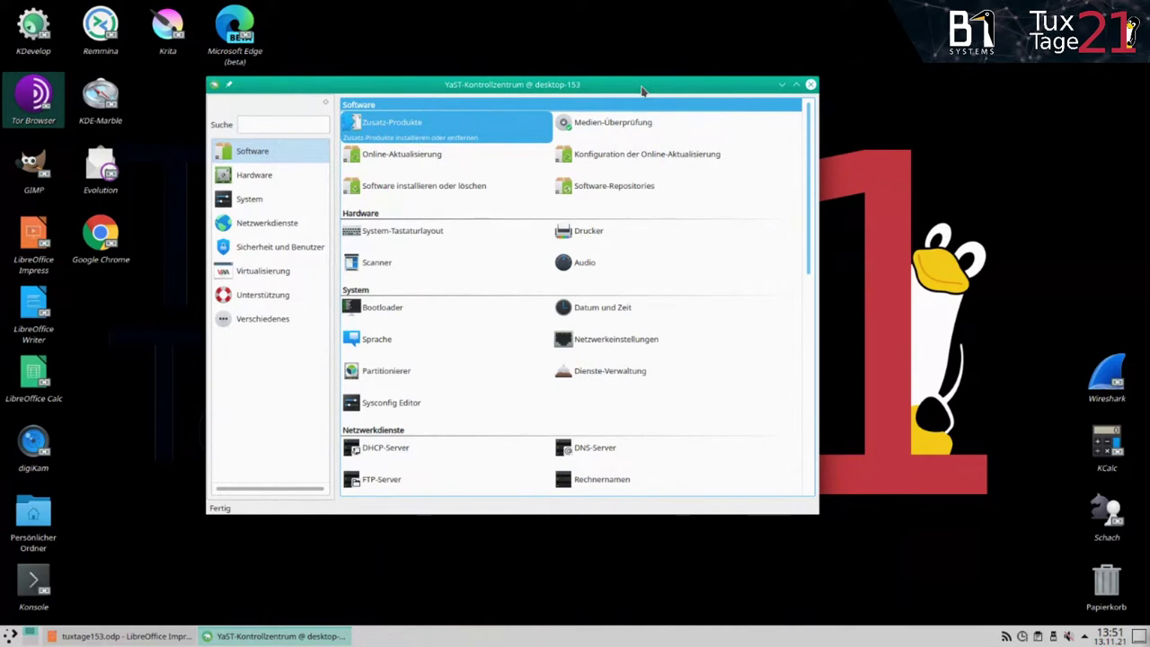
{"action": "left_click", "coordinate": [477, 191]}
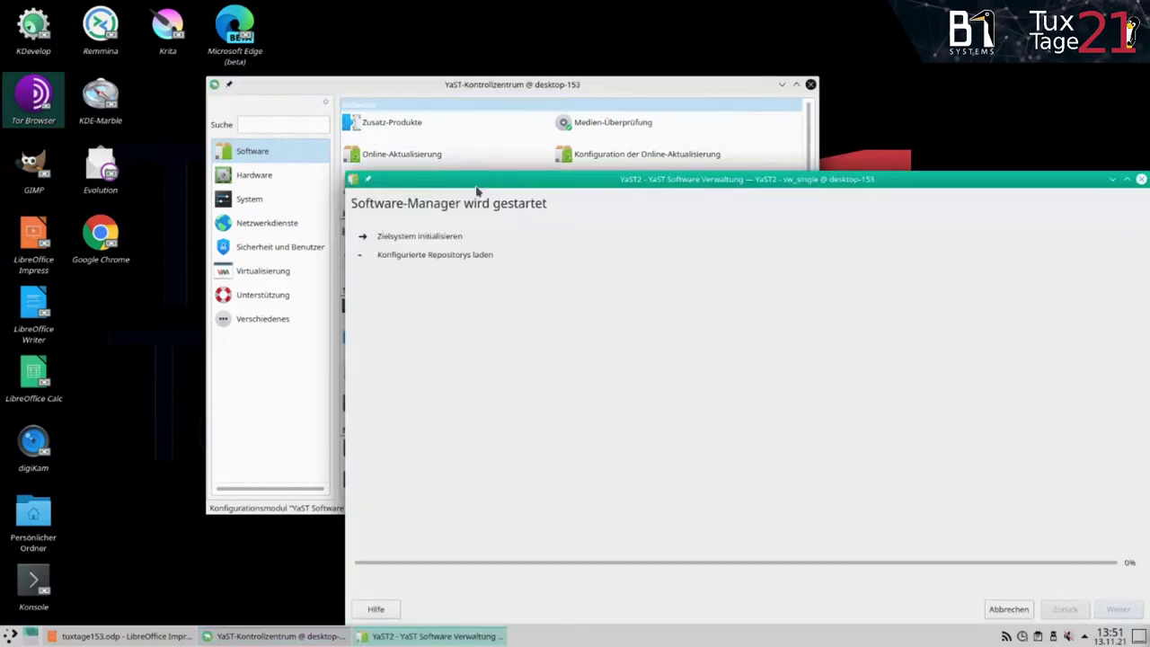
{"action": "left_click_drag", "start_coordinate": [708, 190], "coordinate": [592, 91]}
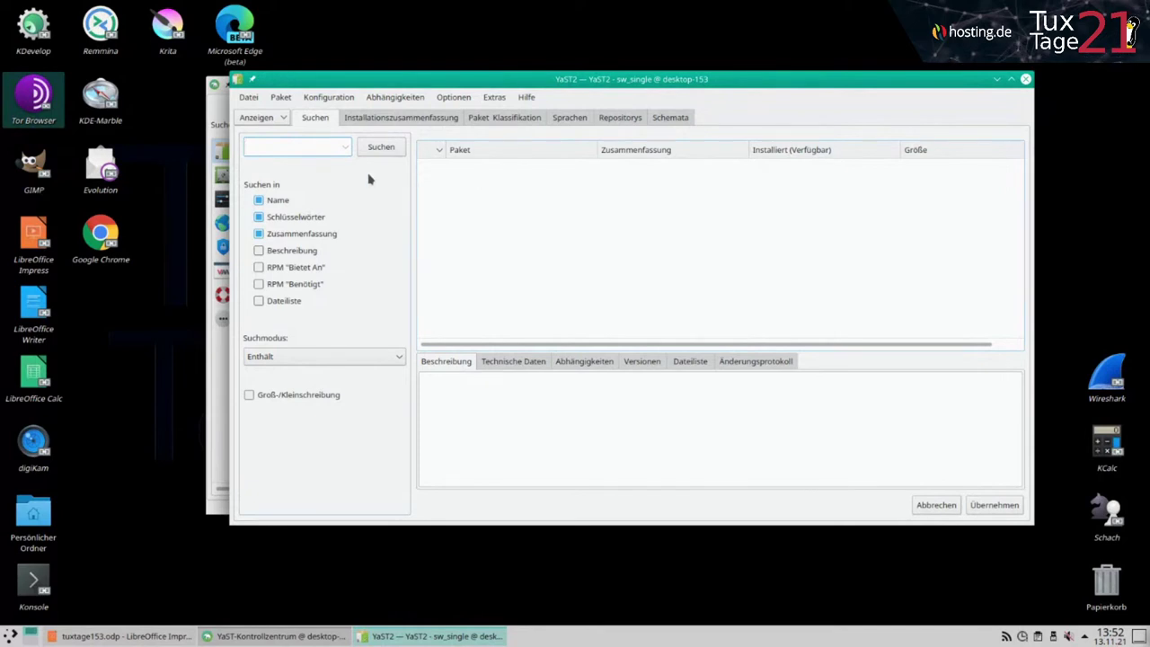
Step: Show the software by Schemata and widen the pattern list so the full pattern names fit, moving the window up
{"action": "left_click", "coordinate": [283, 118]}
{"action": "left_click", "coordinate": [256, 134]}
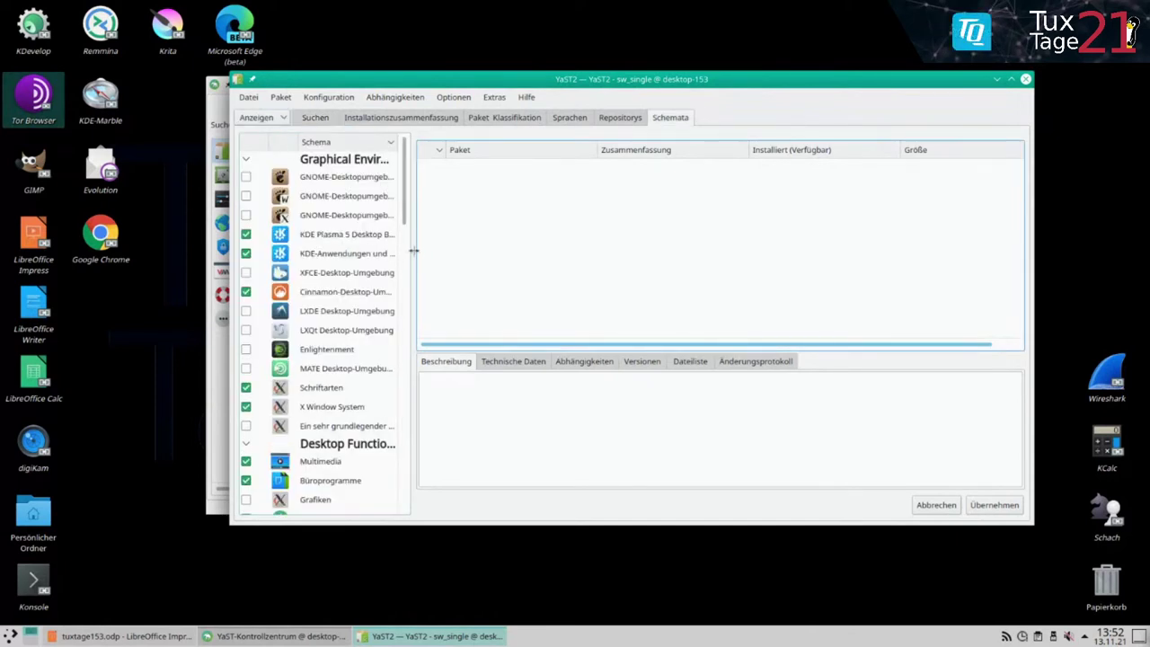
{"action": "left_click_drag", "start_coordinate": [414, 254], "coordinate": [497, 255]}
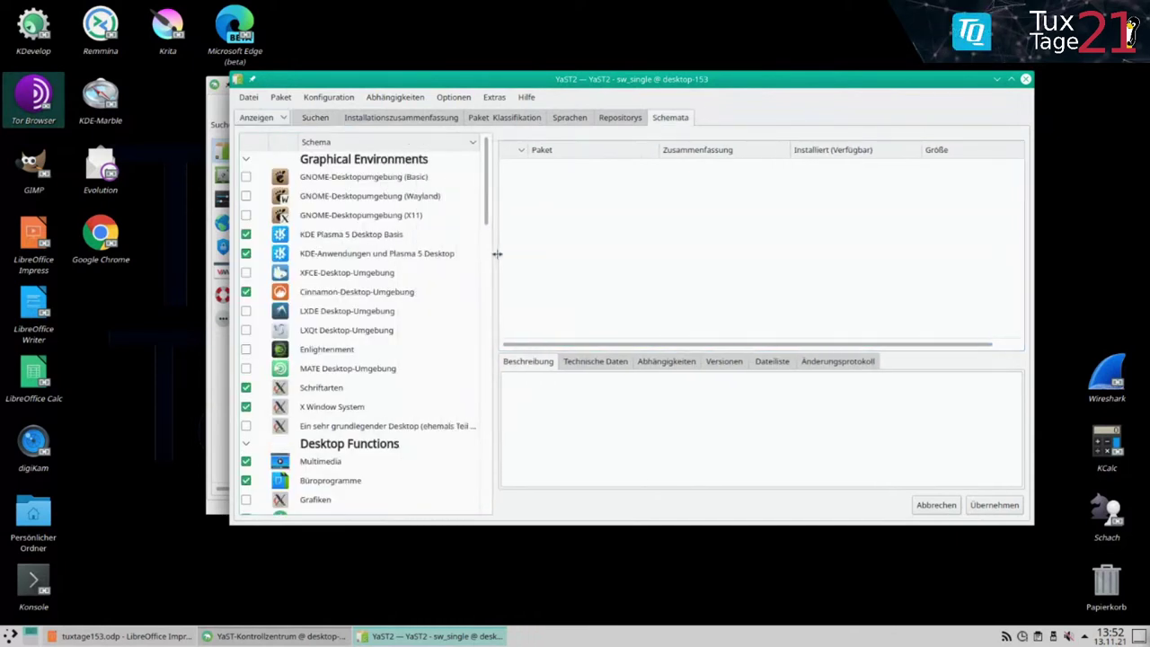
{"action": "left_click_drag", "start_coordinate": [656, 80], "coordinate": [618, 57]}
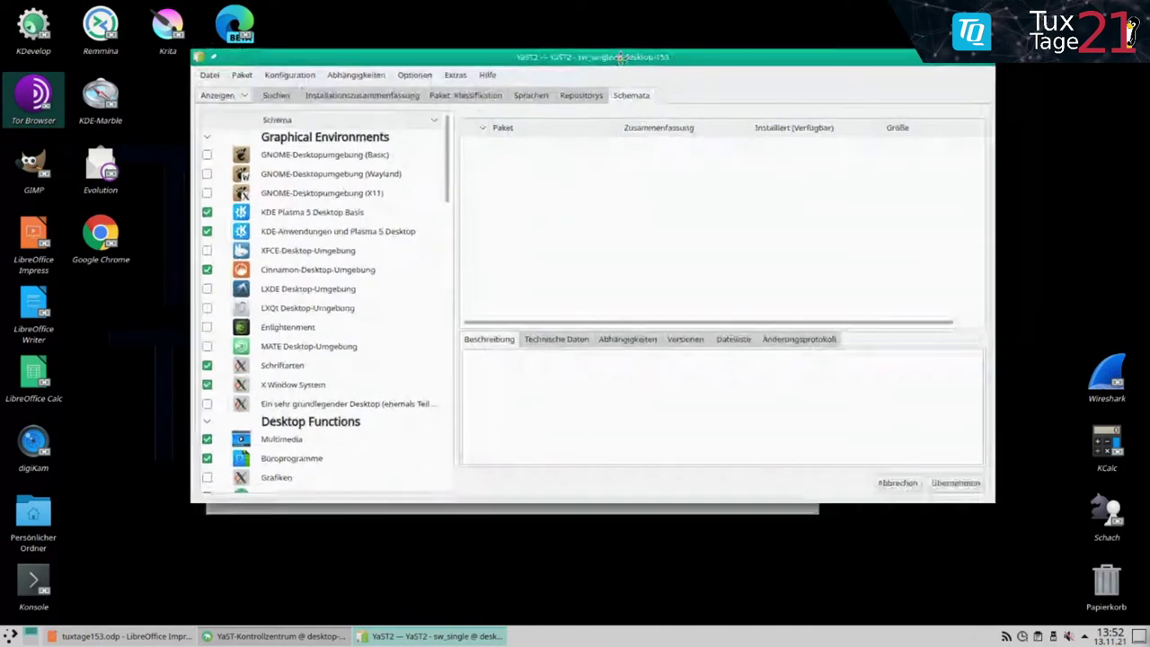
{"action": "left_click_drag", "start_coordinate": [620, 57], "coordinate": [620, 26]}
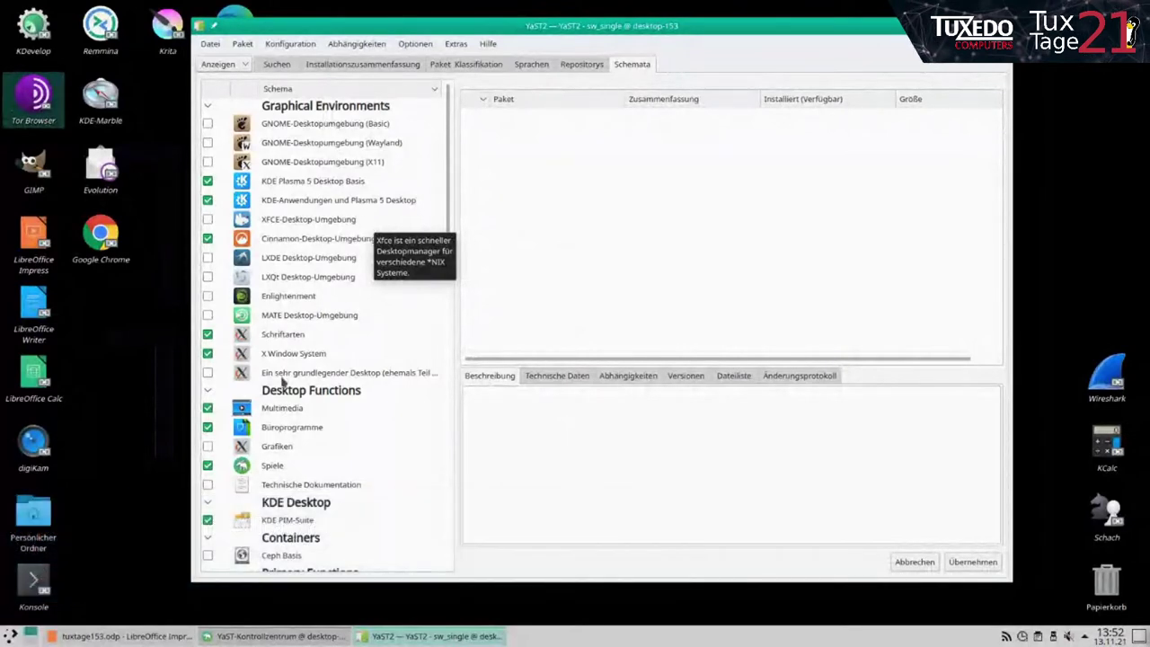
Step: Examine the packages in the Multimedia and Büroprogramme patterns, widening the Zusammenfassung column to read the full summaries
{"action": "left_click", "coordinate": [284, 409]}
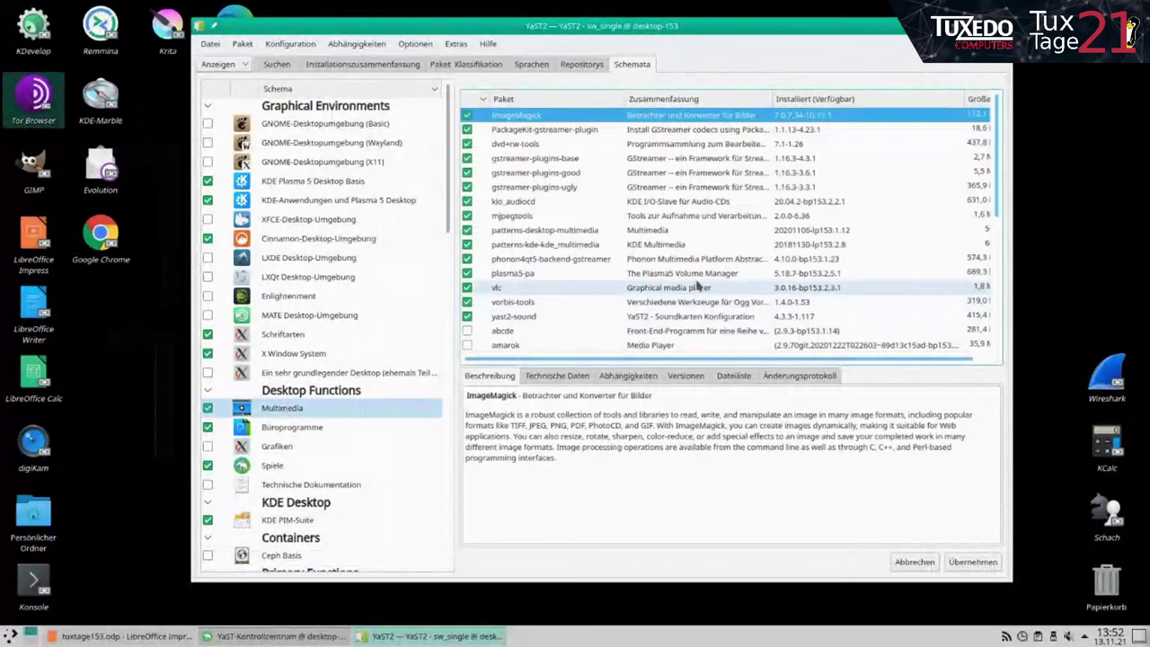
{"action": "scroll", "coordinate": [701, 282], "scroll_direction": "down", "scroll_amount": 5}
{"action": "scroll", "coordinate": [701, 282], "scroll_direction": "up", "scroll_amount": 3}
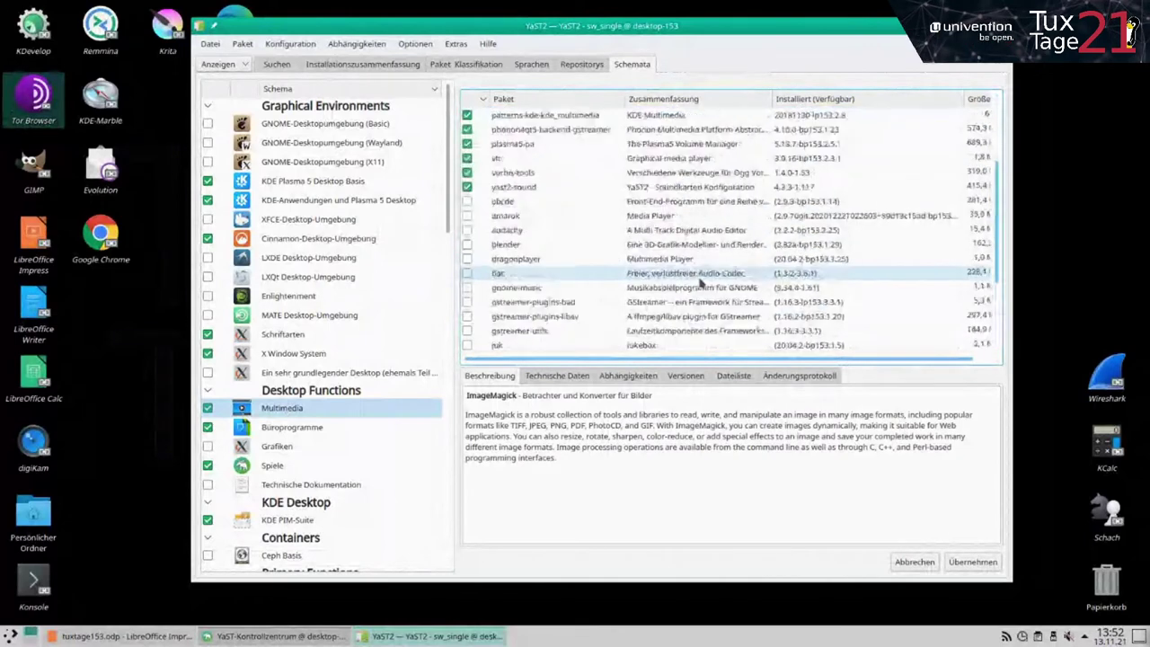
{"action": "scroll", "coordinate": [701, 283], "scroll_direction": "down", "scroll_amount": 5}
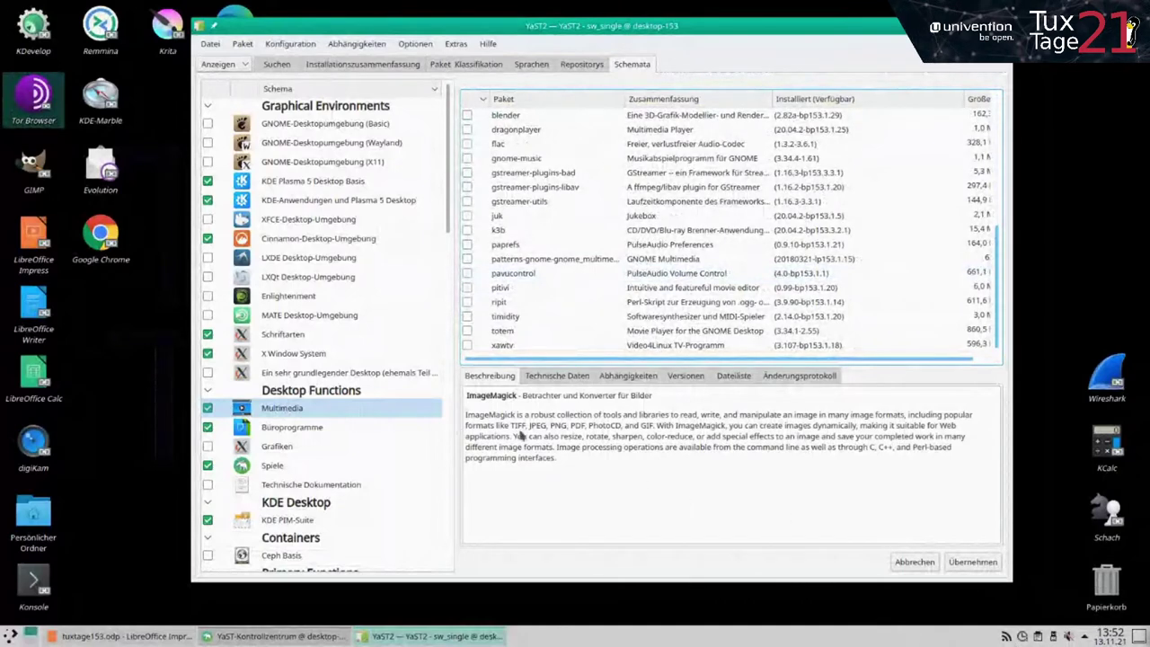
{"action": "left_click", "coordinate": [356, 433]}
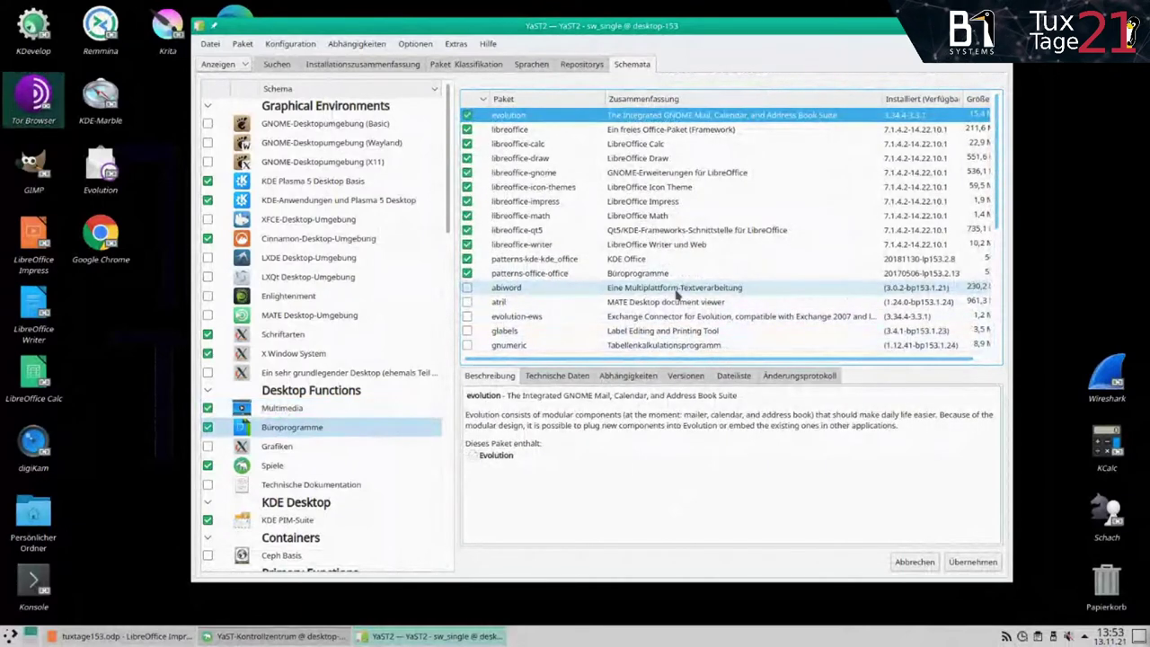
{"action": "scroll", "coordinate": [678, 294], "scroll_direction": "down", "scroll_amount": 2}
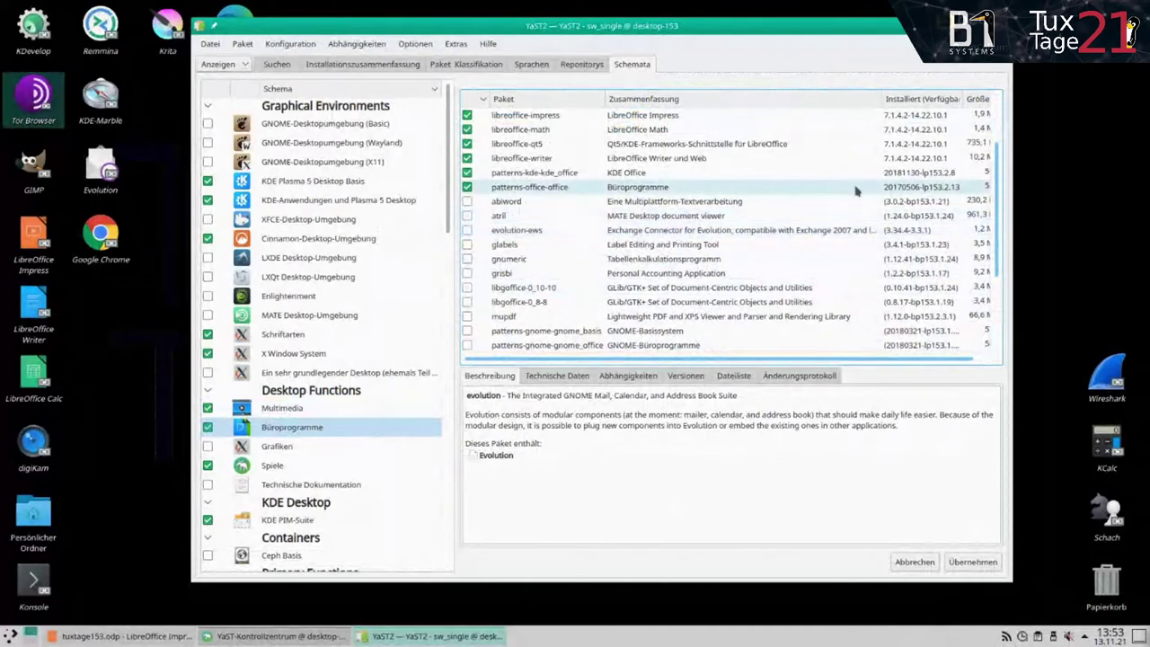
{"action": "left_click_drag", "start_coordinate": [885, 99], "coordinate": [914, 100]}
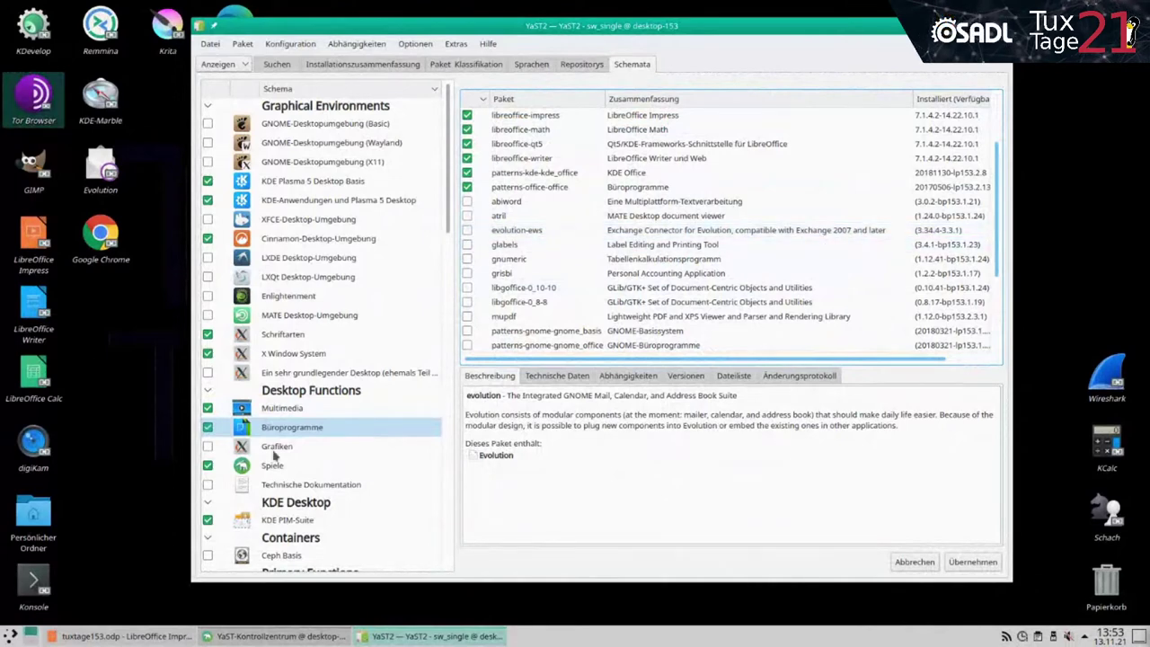
Step: Examine the packages offered by the Grafiken and Spiele patterns
{"action": "left_click", "coordinate": [308, 452]}
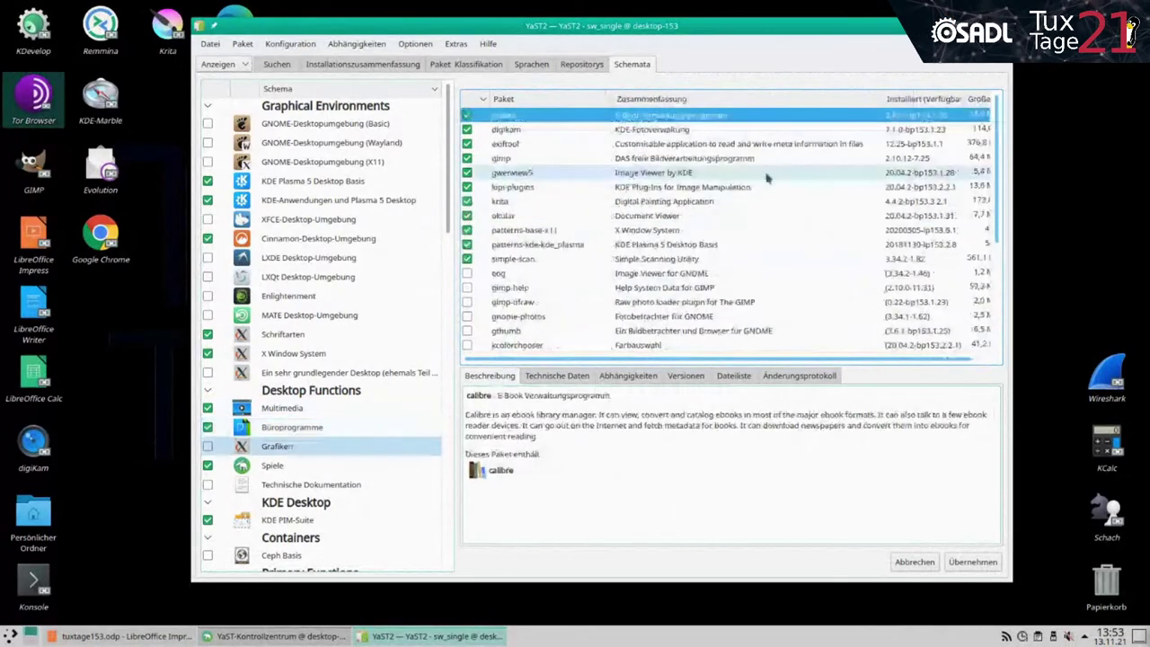
{"action": "scroll", "coordinate": [753, 178], "scroll_direction": "down", "scroll_amount": 3}
{"action": "scroll", "coordinate": [750, 178], "scroll_direction": "down", "scroll_amount": 1}
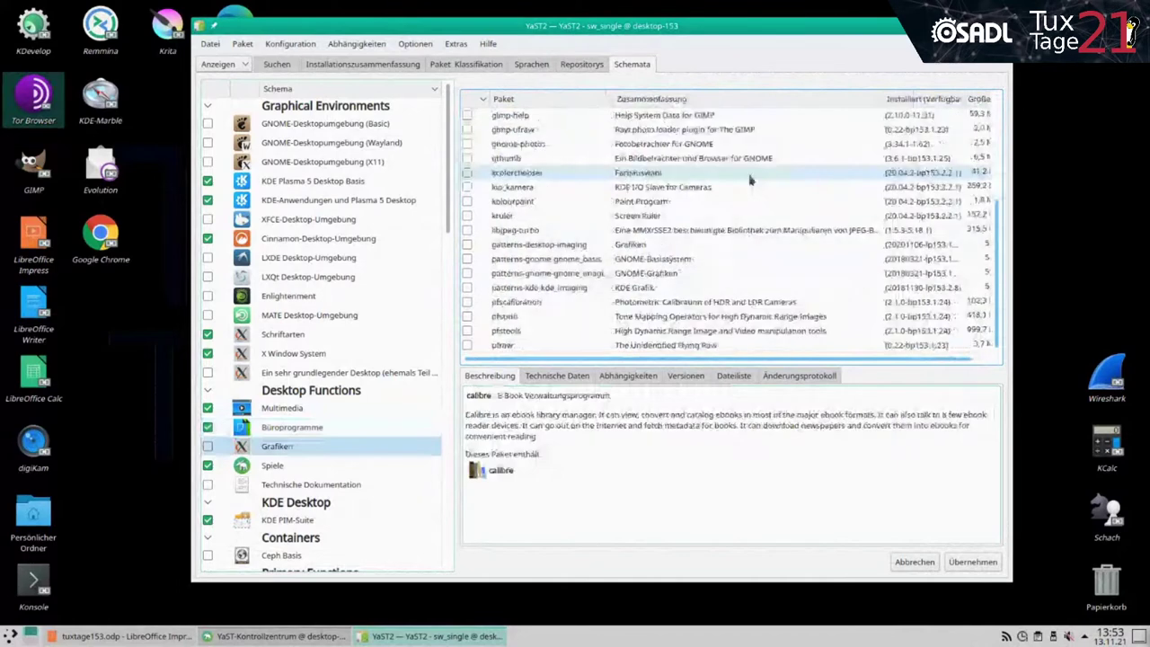
{"action": "scroll", "coordinate": [750, 178], "scroll_direction": "up", "scroll_amount": 4}
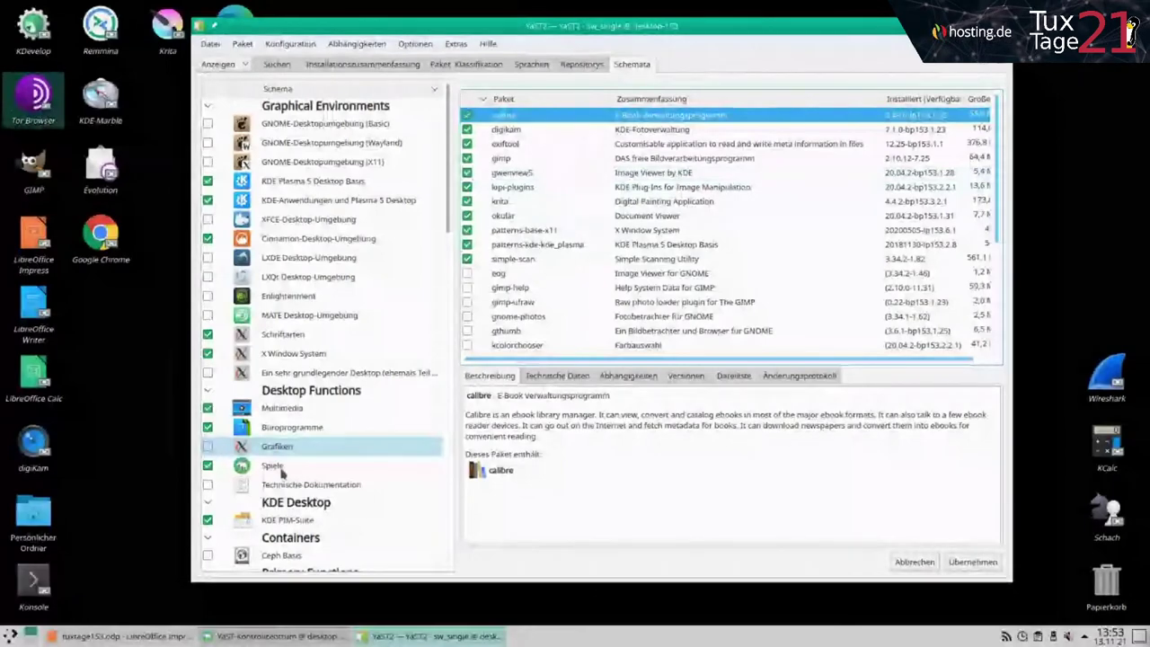
{"action": "left_click", "coordinate": [277, 465]}
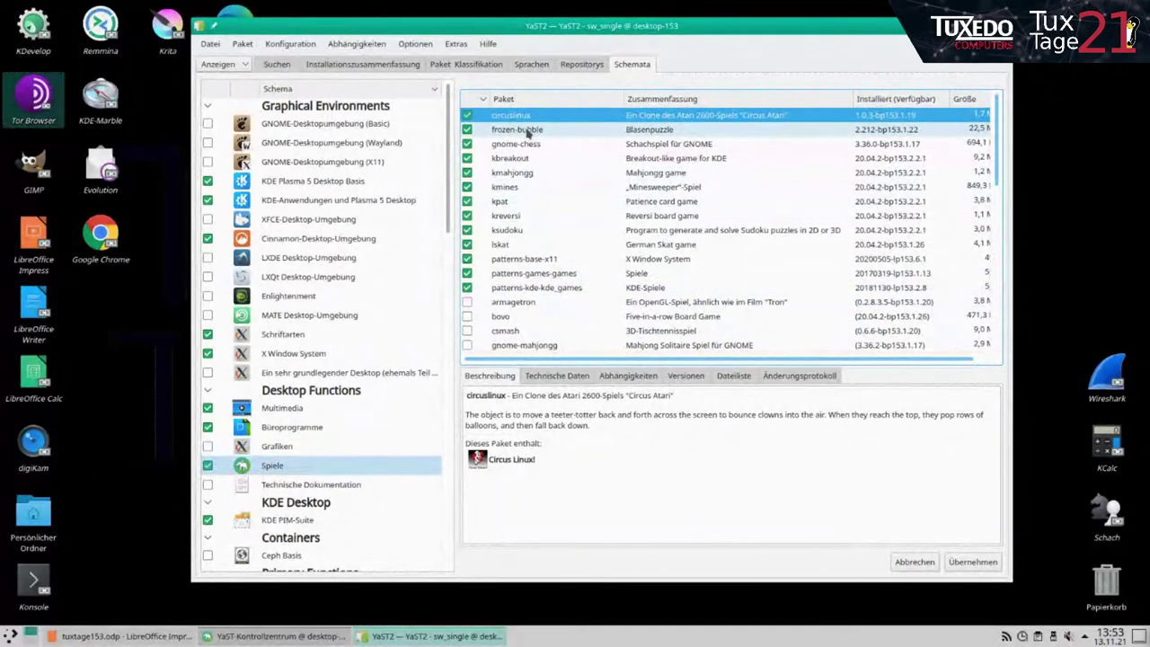
Step: Examine the KDE PIM-Suite packages and the patterns listed under Server Functions
{"action": "scroll", "coordinate": [400, 345], "scroll_direction": "down", "scroll_amount": 3}
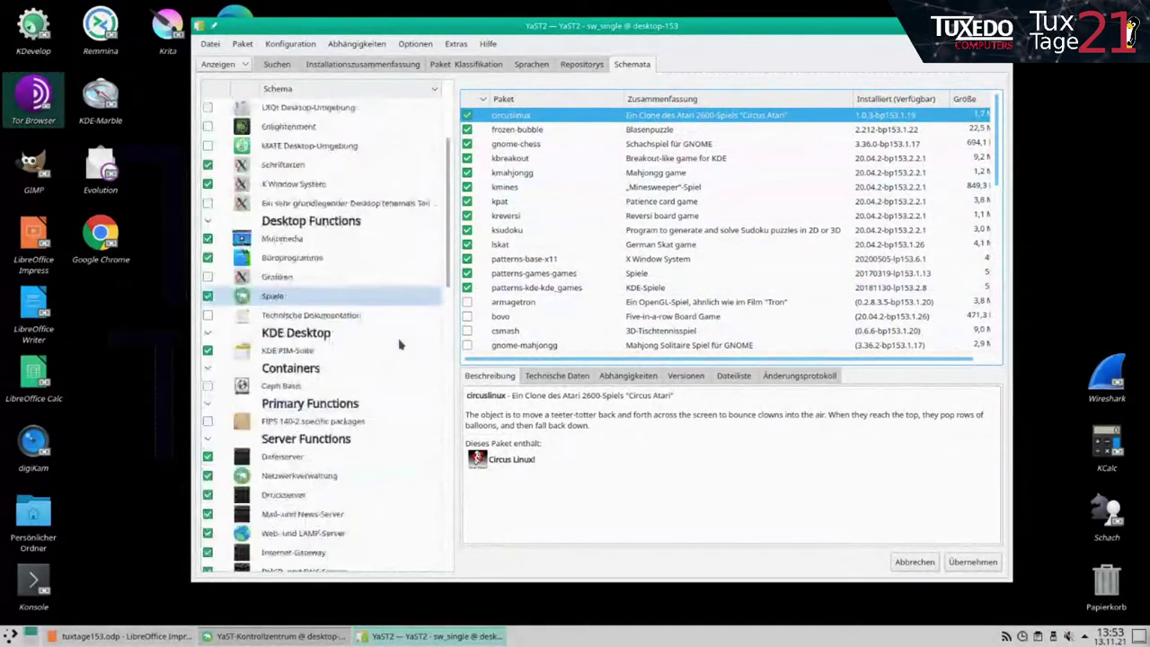
{"action": "scroll", "coordinate": [399, 344], "scroll_direction": "down", "scroll_amount": 1}
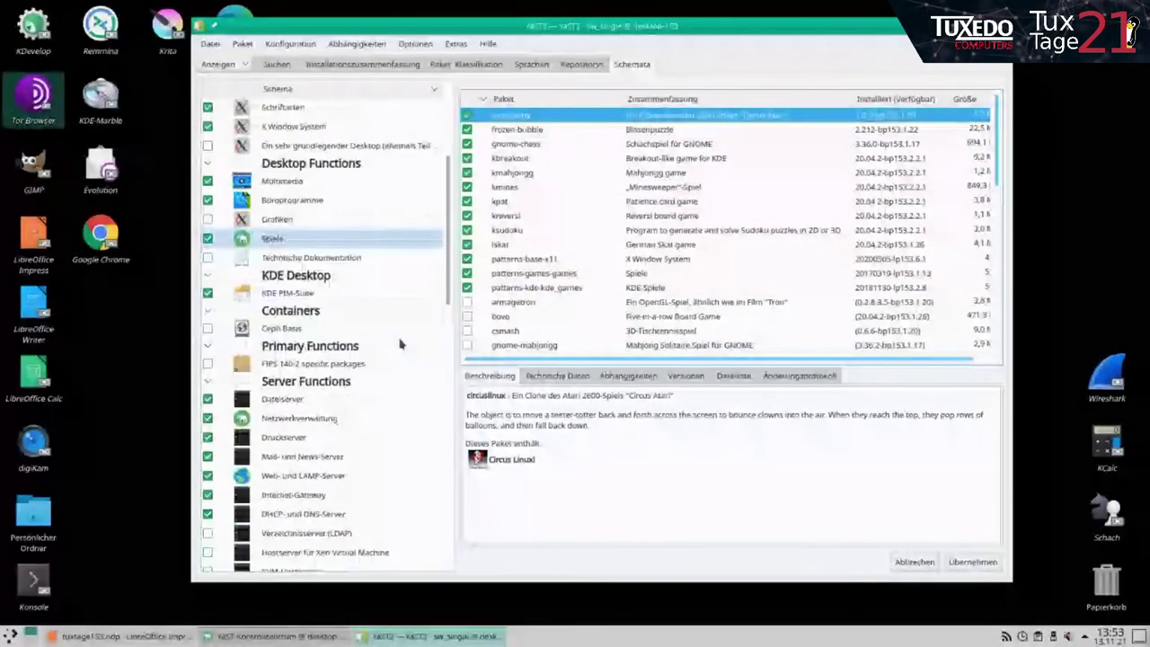
{"action": "left_click", "coordinate": [287, 297]}
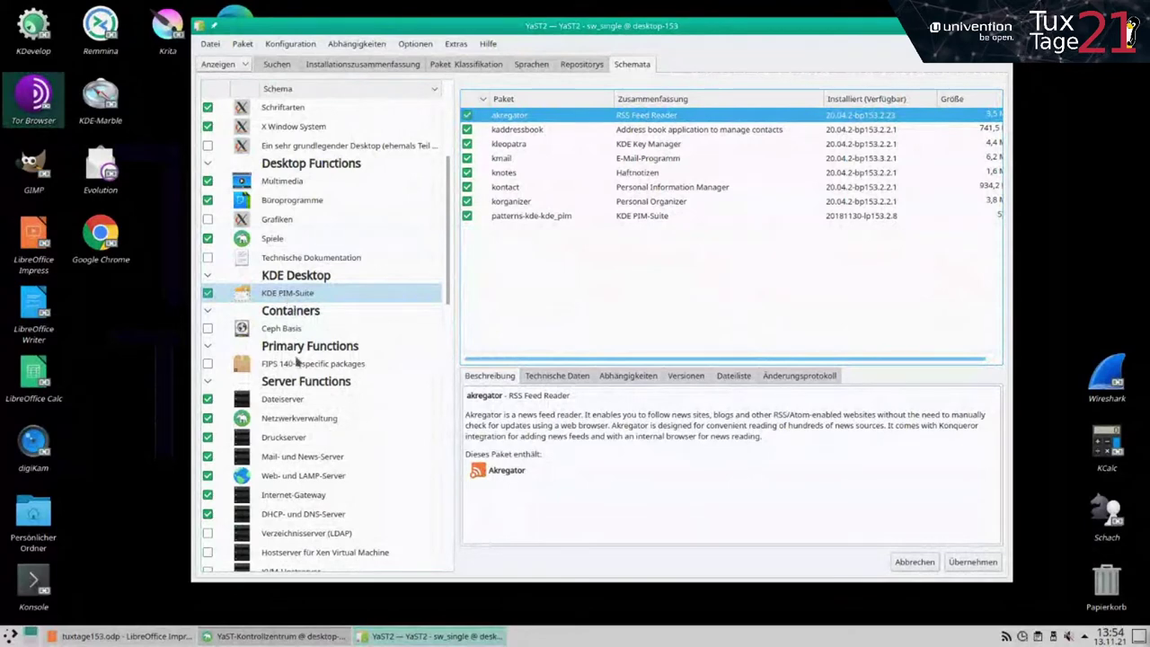
{"action": "scroll", "coordinate": [300, 389], "scroll_direction": "down", "scroll_amount": 3}
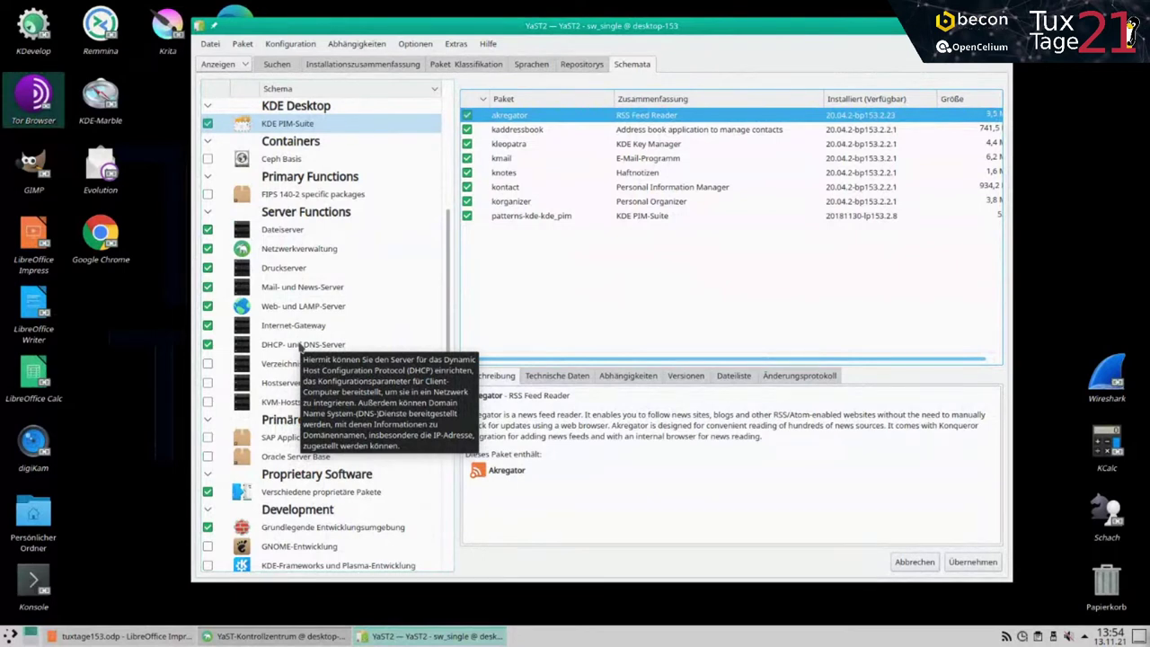
Step: Examine the packages of Verschiedene proprietäre Pakete and Grundlegende Entwicklungsumgebung, and close the software manager without applying changes
{"action": "left_click", "coordinate": [316, 494]}
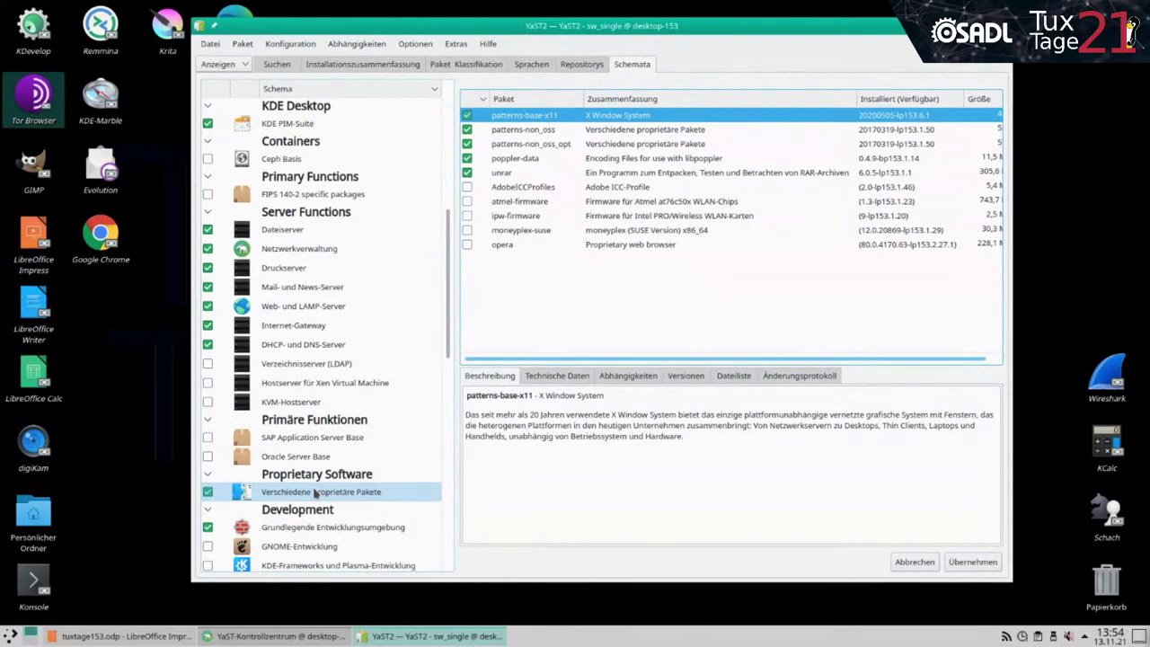
{"action": "scroll", "coordinate": [315, 492], "scroll_direction": "down", "scroll_amount": 3}
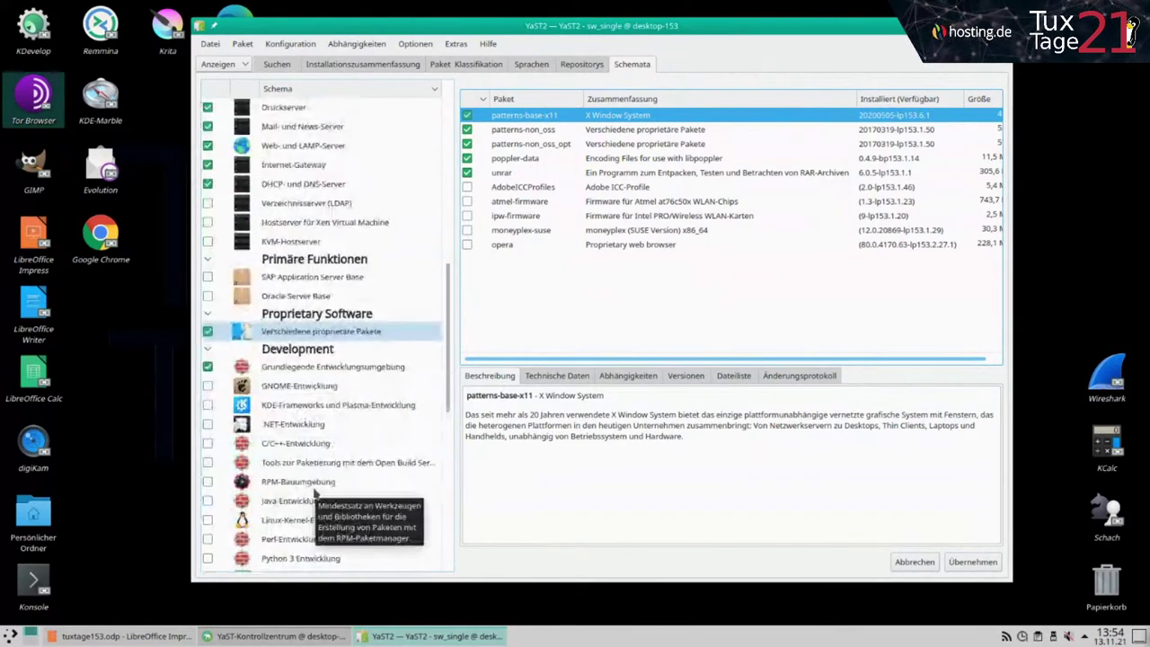
{"action": "left_click", "coordinate": [339, 368]}
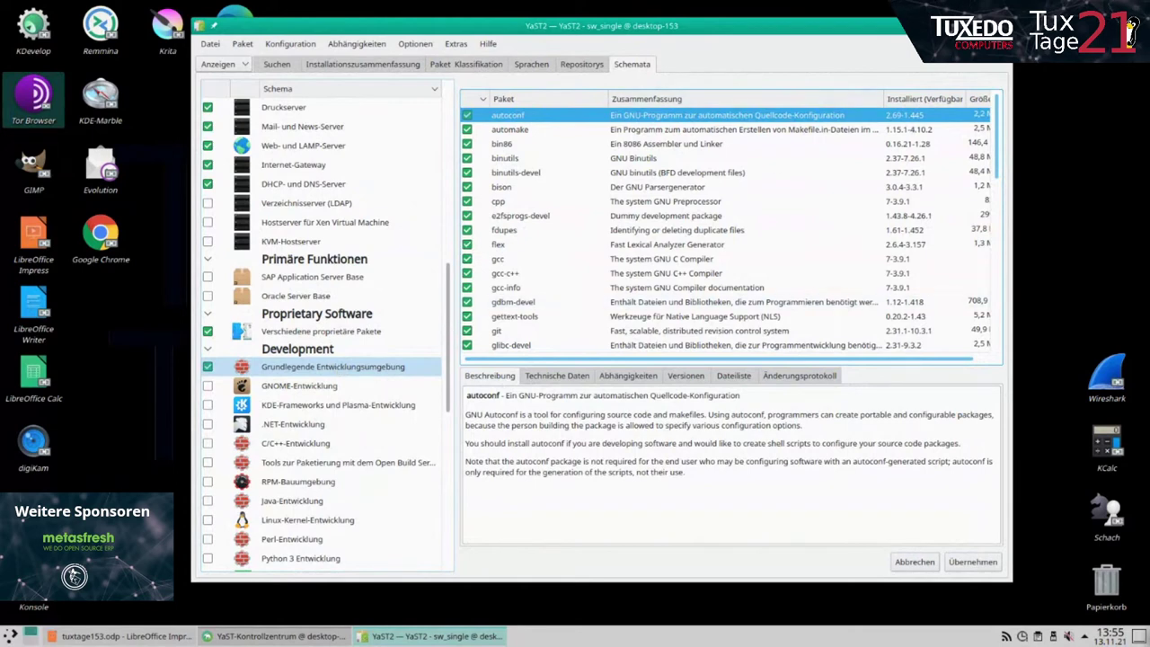
{"action": "key", "text": "alt+F4"}
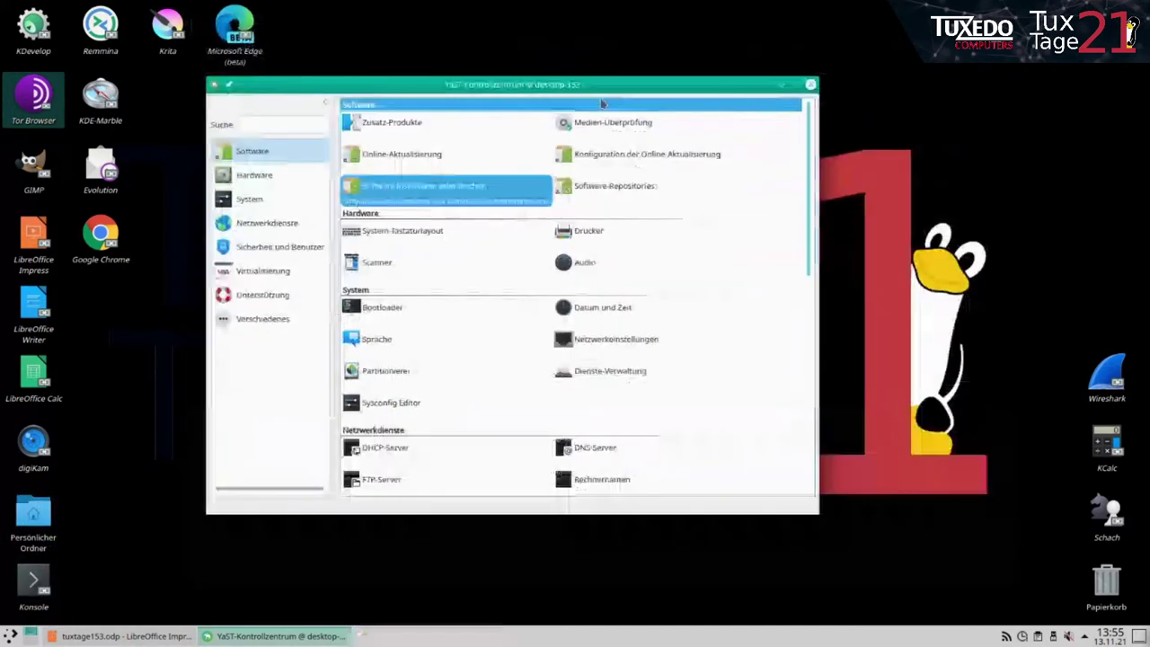
Step: Close the YaST control center and open the VMware ESXi sign-in page in Microsoft Edge
{"action": "left_click", "coordinate": [811, 84]}
{"action": "double_click", "coordinate": [256, 63]}
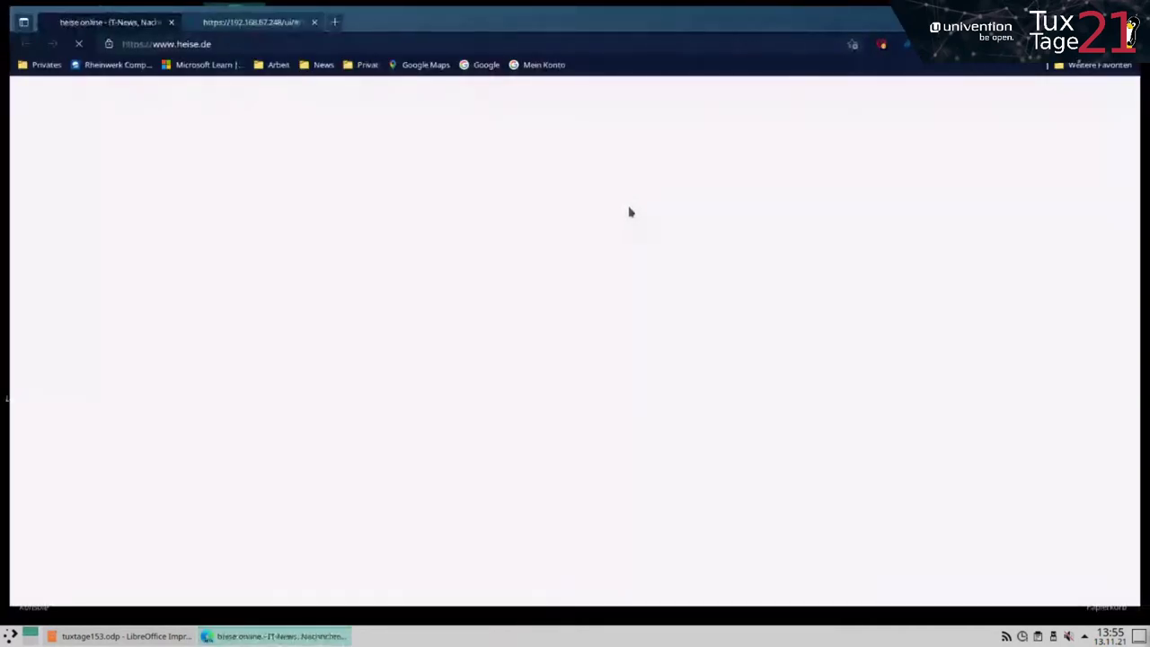
{"action": "left_click", "coordinate": [281, 25]}
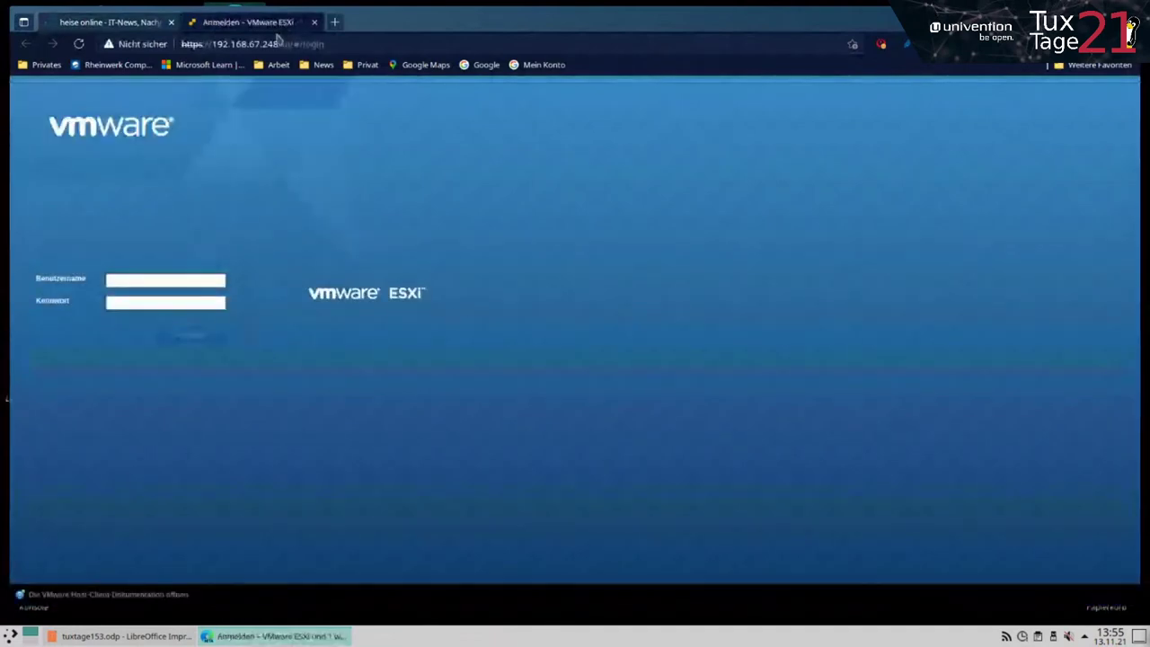
Step: Try to sign in to the VMware ESXi host as root by entering the account password
{"action": "left_click", "coordinate": [166, 279]}
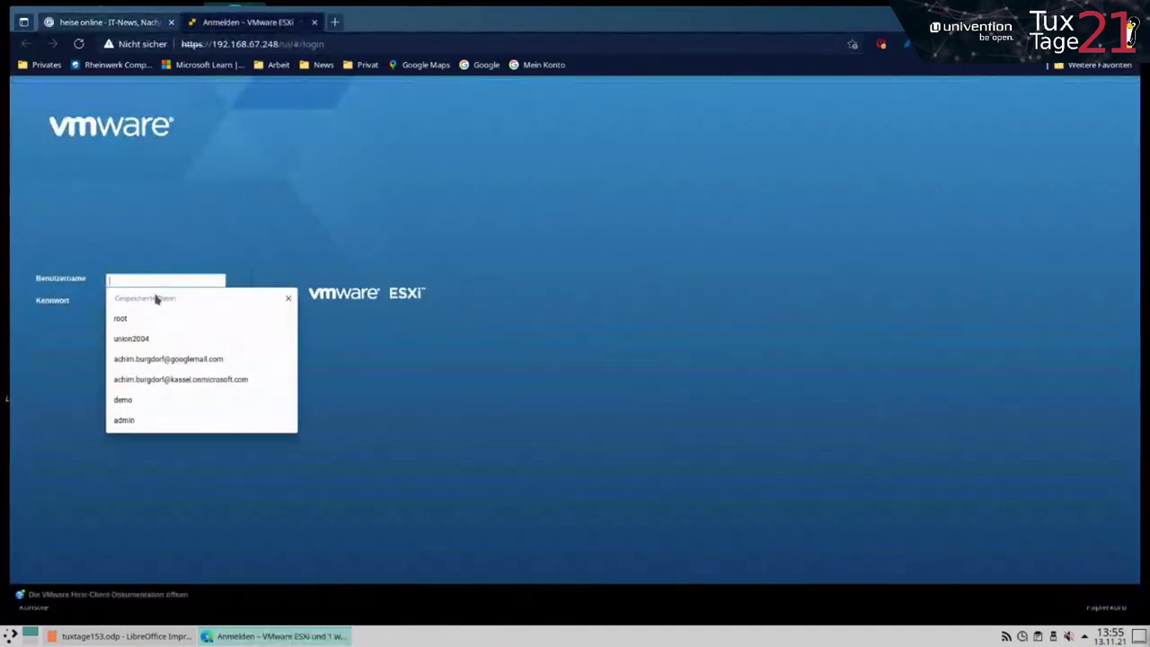
{"action": "left_click", "coordinate": [150, 321]}
{"action": "left_click", "coordinate": [148, 303]}
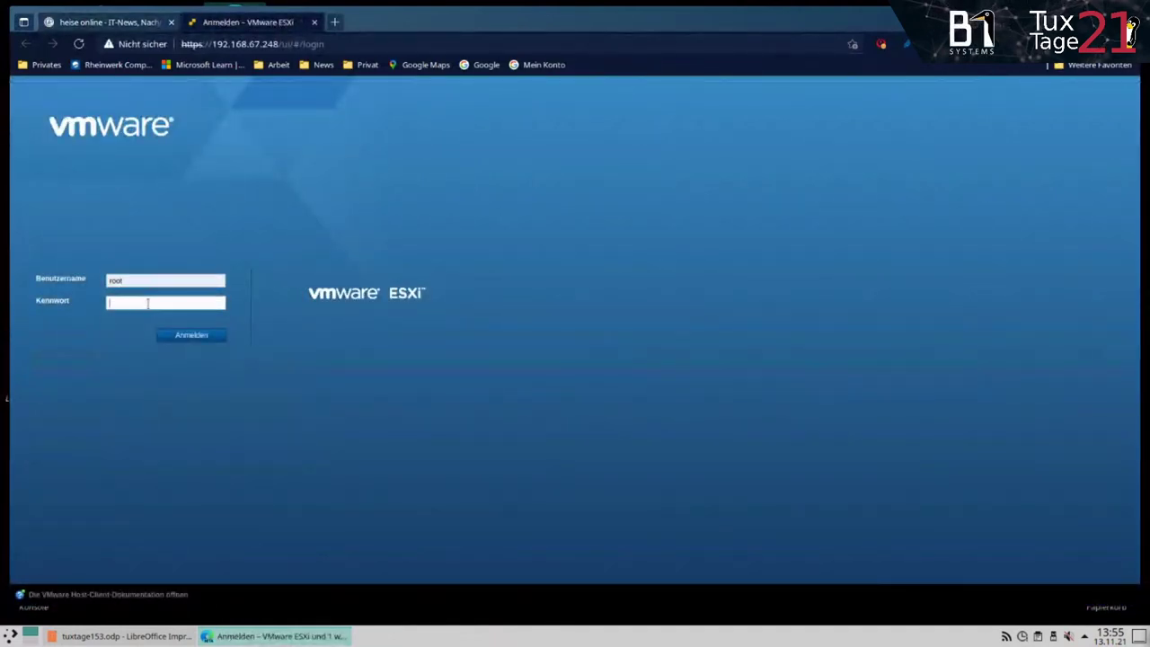
{"action": "type", "text": "••••••"}
{"action": "key", "text": "Return"}
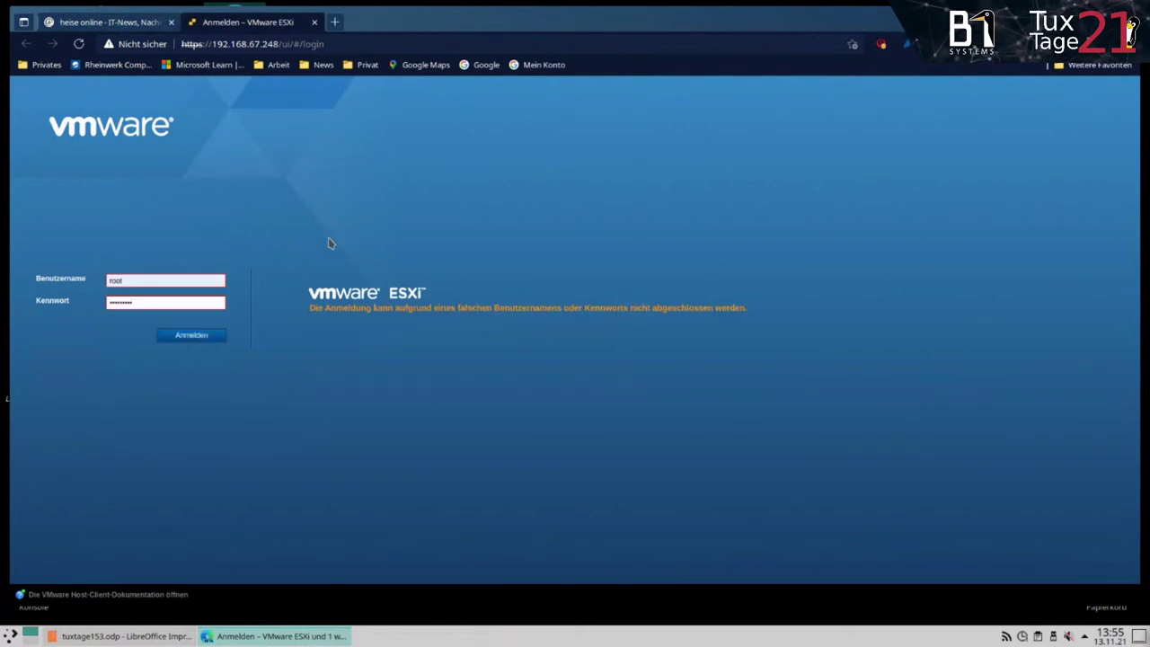
Step: Correct the root account password and sign in to the VMware ESXi host again
{"action": "left_click", "coordinate": [134, 304]}
{"action": "key", "text": "BackSpace"}
{"action": "key", "text": "BackSpace"}
{"action": "key", "text": "BackSpace"}
{"action": "key", "text": "BackSpace"}
{"action": "key", "text": "BackSpace"}
{"action": "key", "text": "BackSpace"}
{"action": "key", "text": "BackSpace"}
{"action": "type", "text": "•"}
{"action": "key", "text": "Return"}
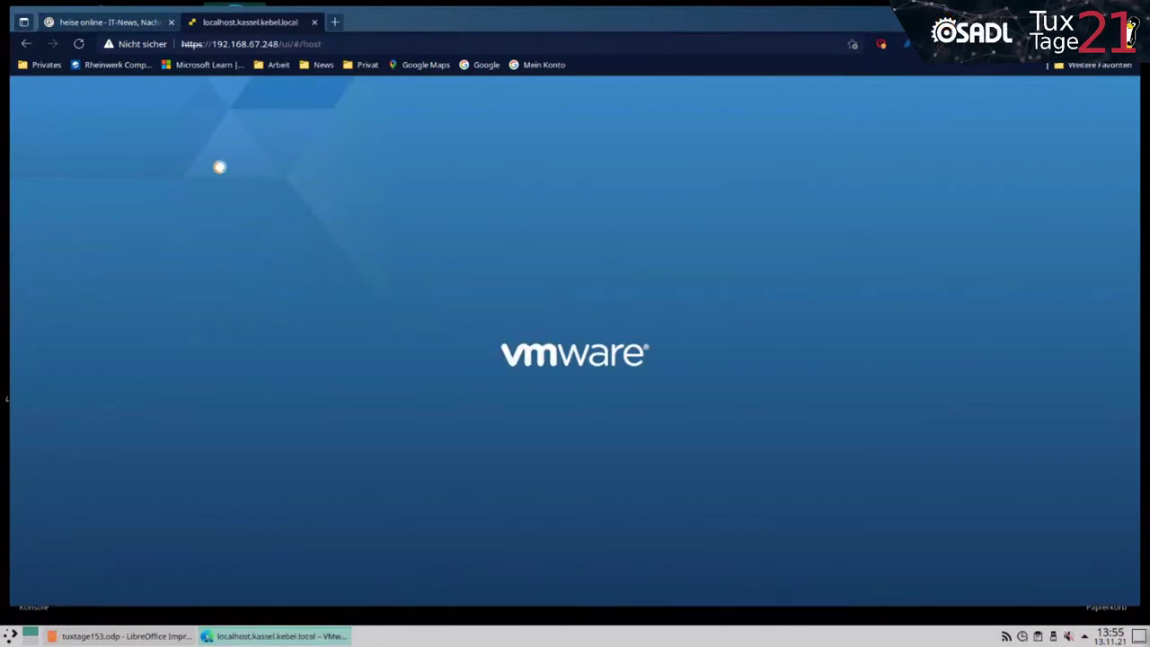
Step: Reload the ESXi interface and show the console of the weet virtual machine in full screen
{"action": "left_click", "coordinate": [78, 43]}
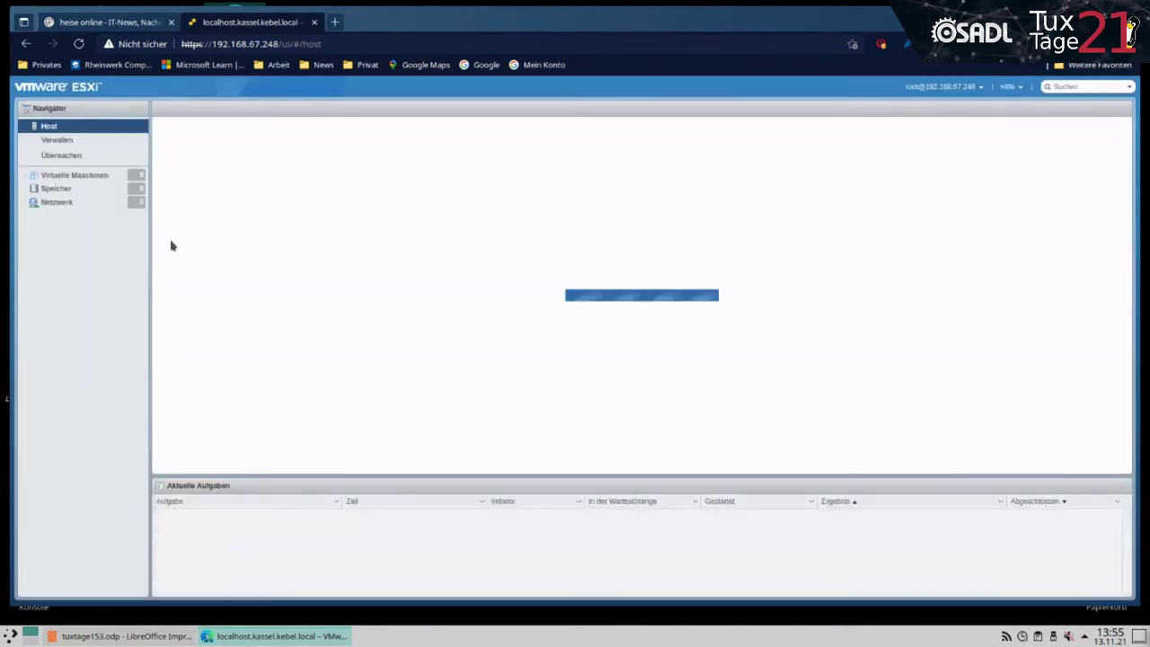
{"action": "left_click", "coordinate": [62, 218]}
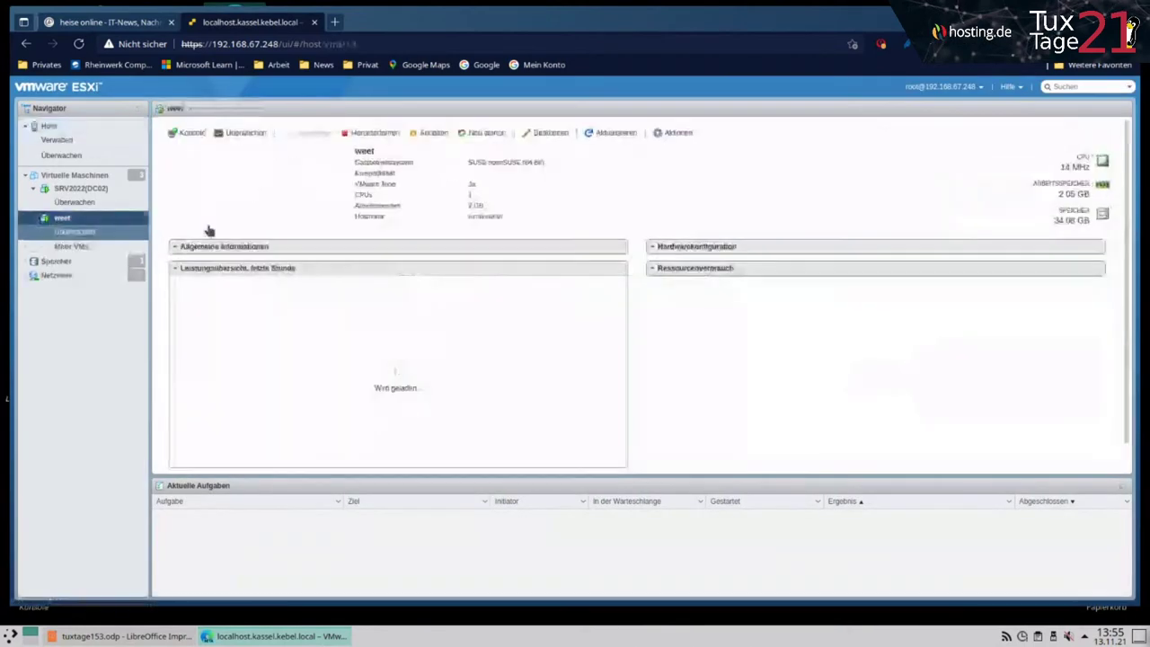
{"action": "left_click", "coordinate": [290, 199]}
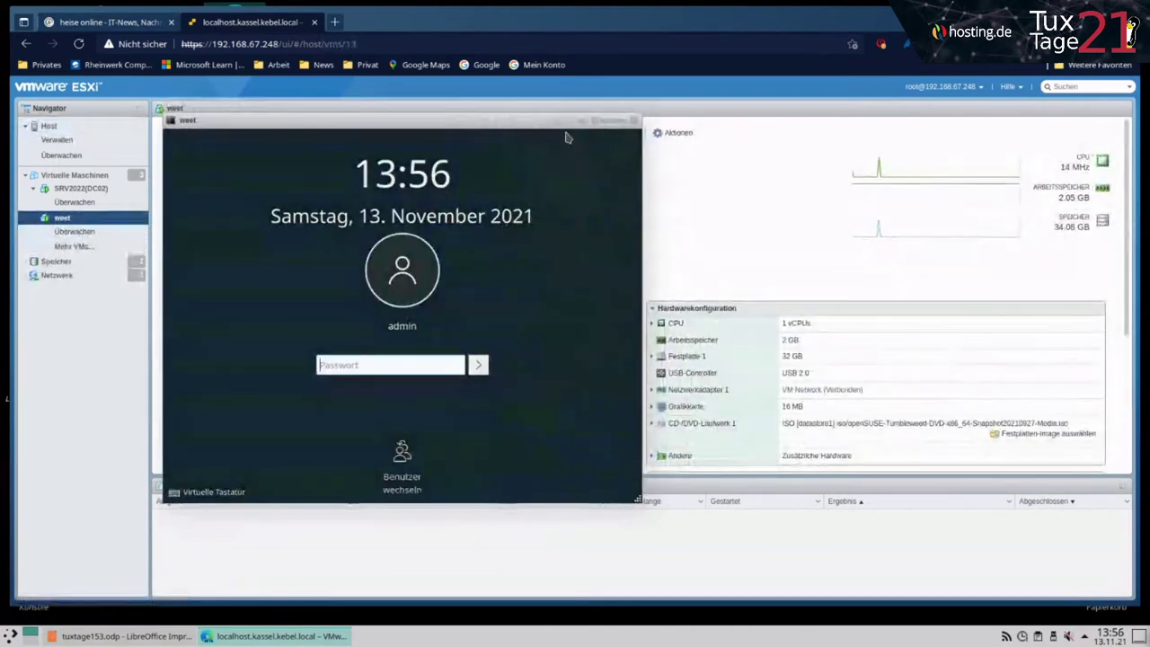
{"action": "left_click", "coordinate": [571, 122]}
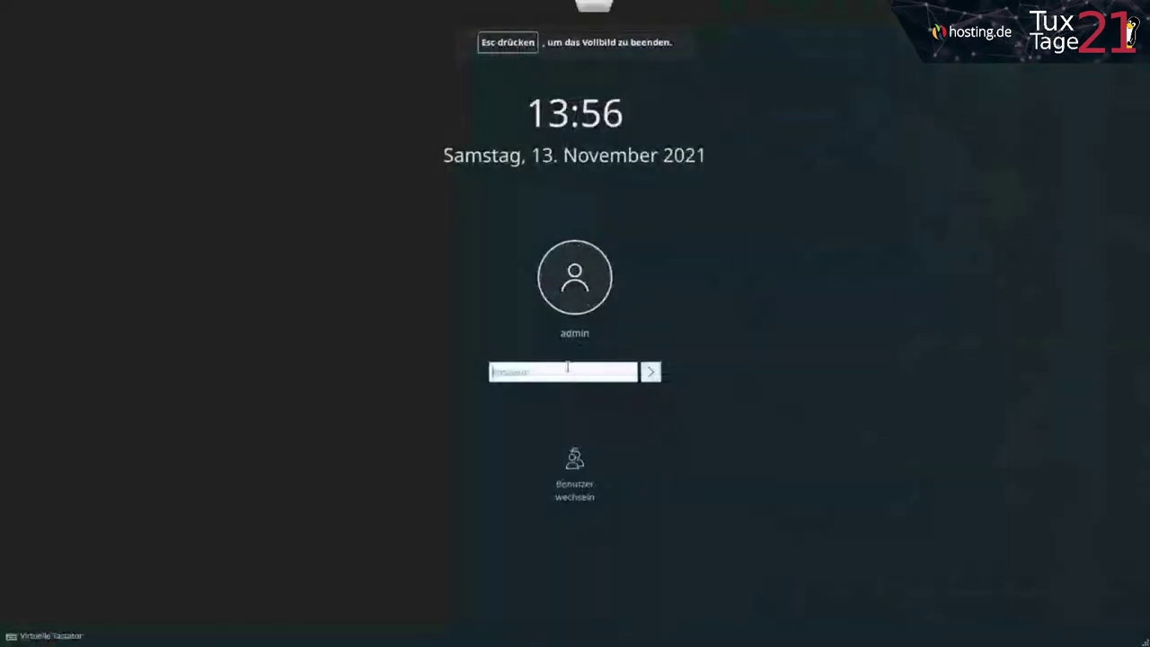
Step: Unlock the admin session of the weet virtual machine by entering the account password
{"action": "type", "text": "•••••••••"}
{"action": "key", "text": "Return"}
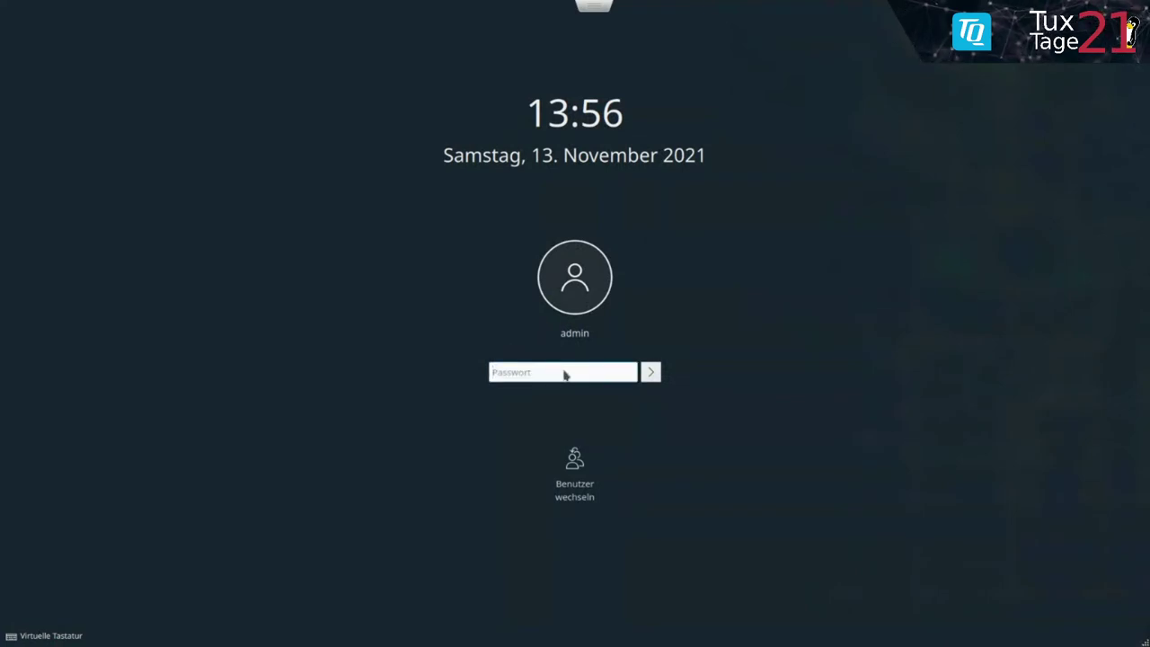
{"action": "type", "text": "•••••••••"}
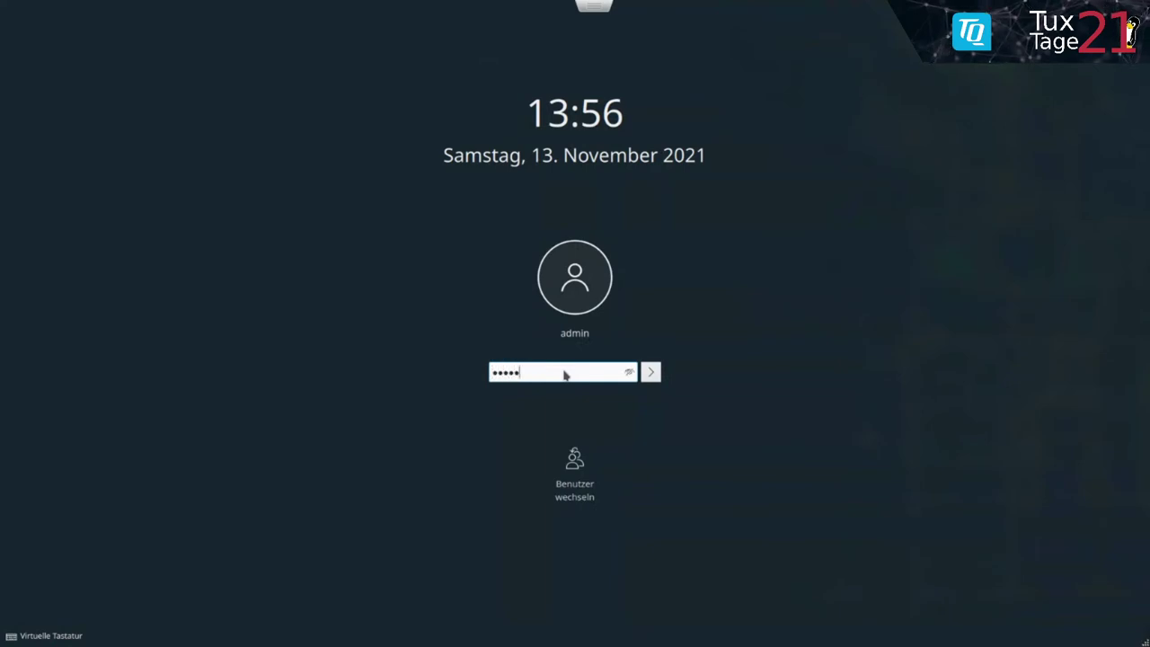
{"action": "key", "text": "Return"}
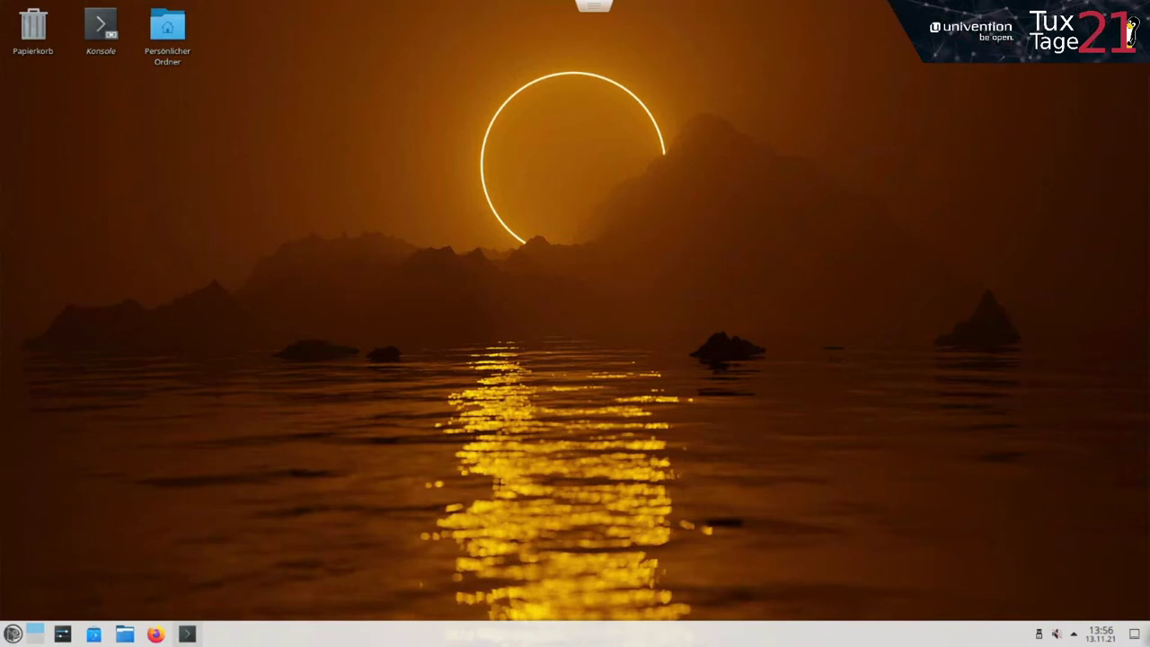
Step: View the application launcher on the virtual machine's desktop, and close the console and the browser
{"action": "left_click", "coordinate": [12, 633]}
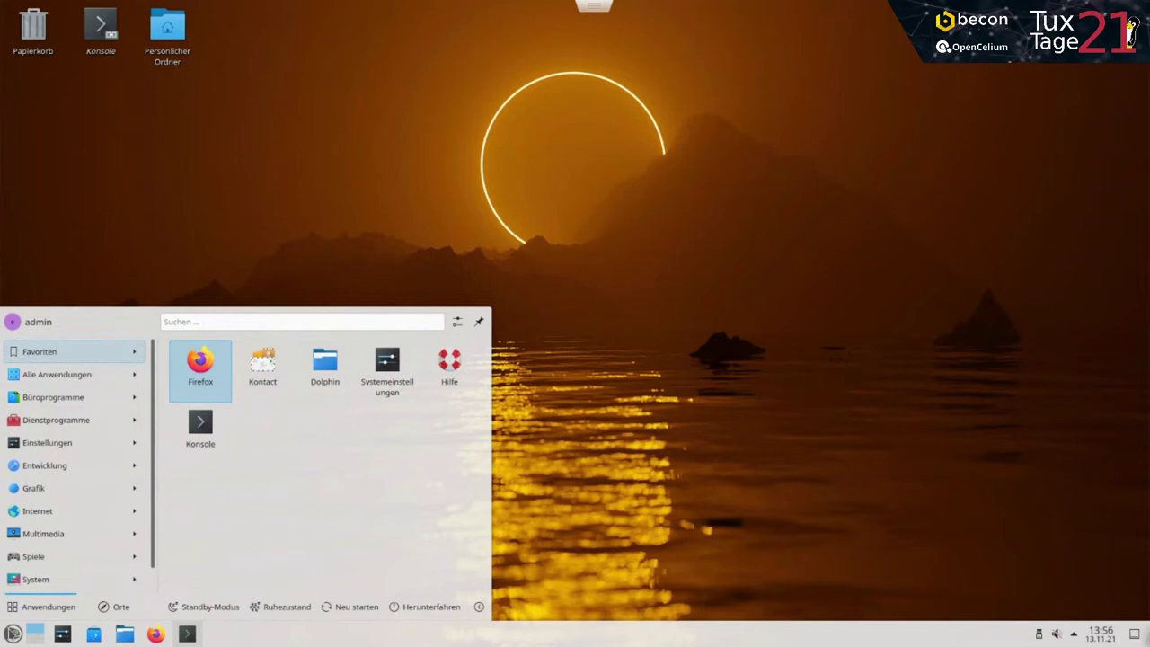
{"action": "left_click", "coordinate": [706, 377]}
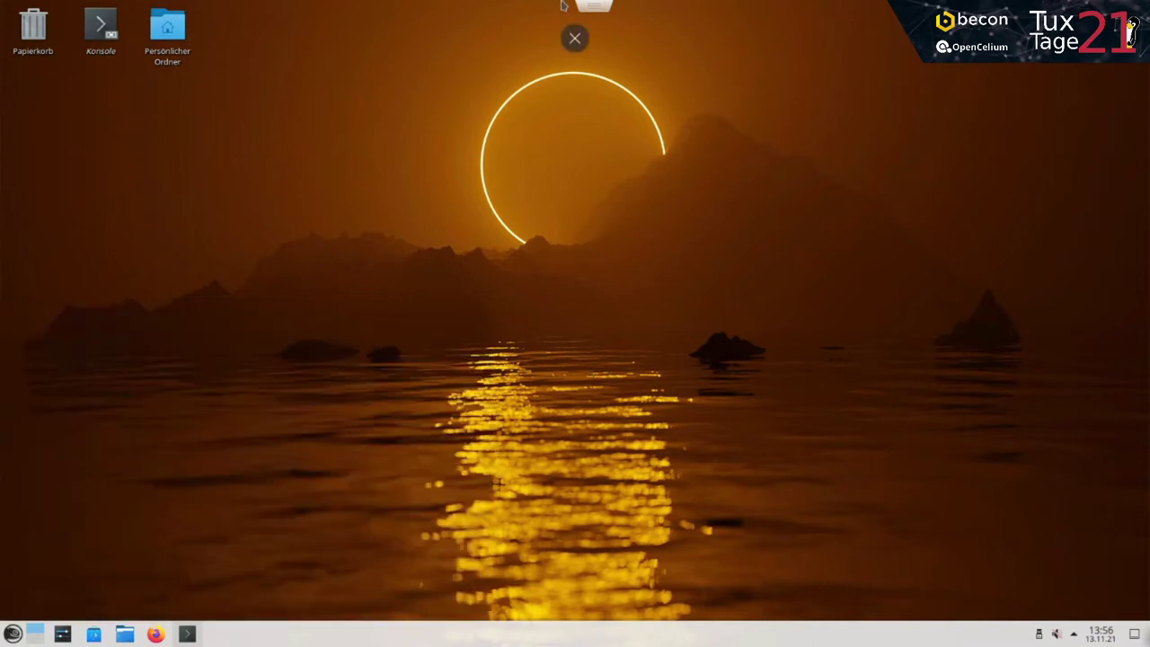
{"action": "left_click", "coordinate": [576, 33]}
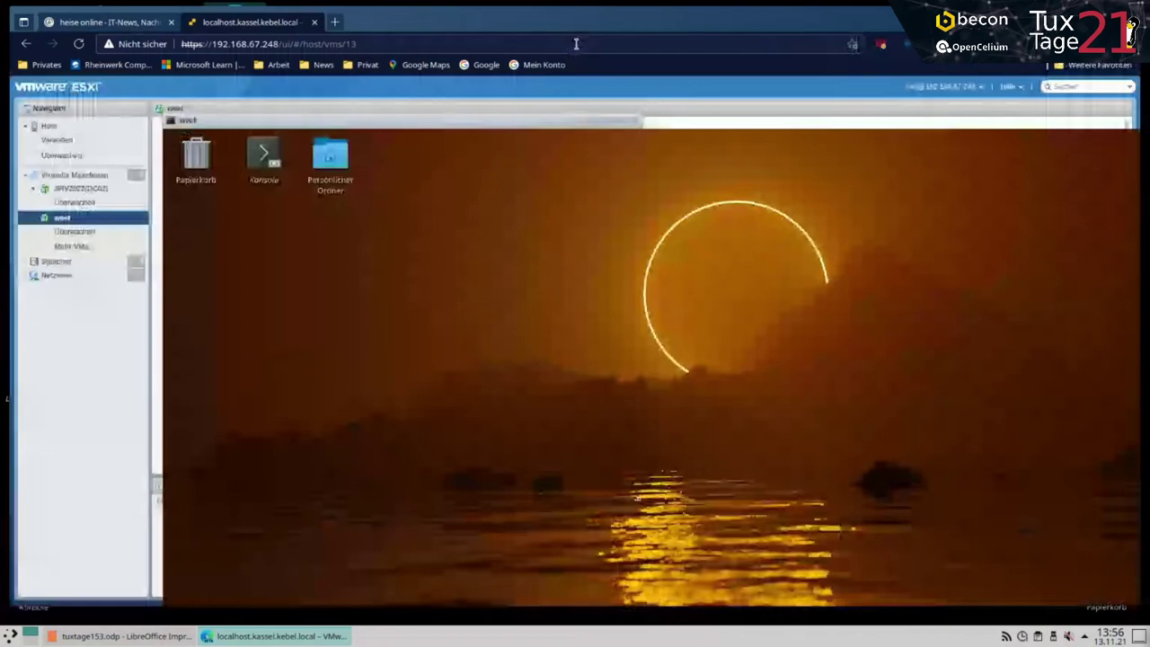
{"action": "mouse_move", "coordinate": [455, 26]}
{"action": "left_mouse_down"}
{"action": "mouse_move", "coordinate": [455, 215]}
{"action": "mouse_move", "coordinate": [455, 36]}
{"action": "left_mouse_up"}
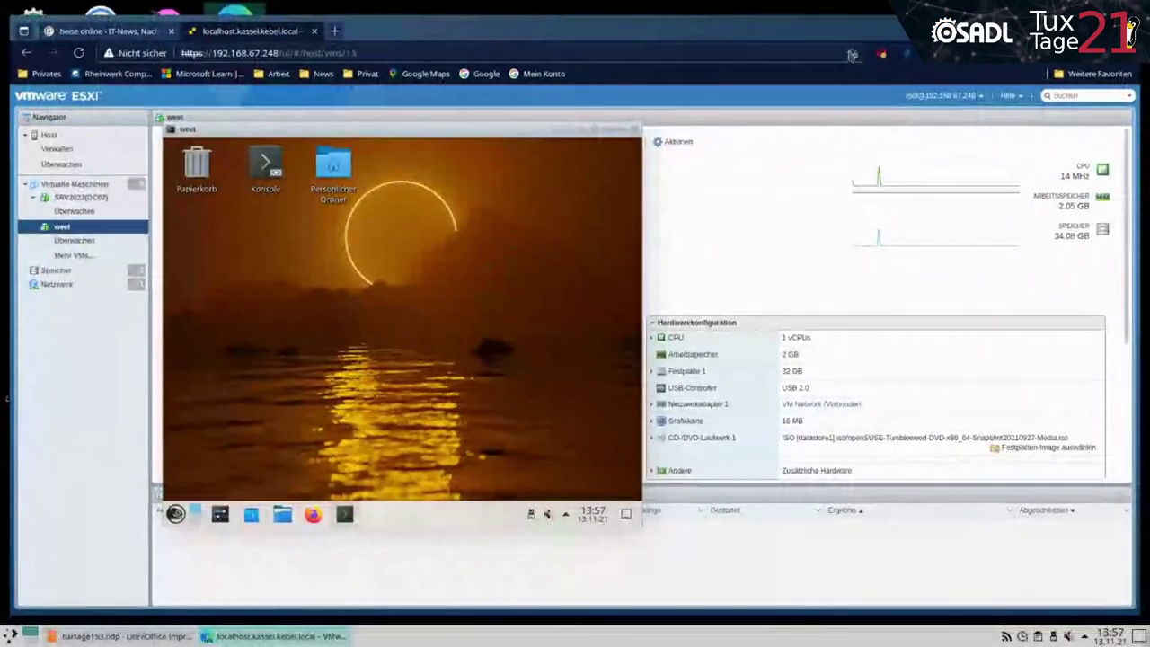
{"action": "key", "text": "Escape"}
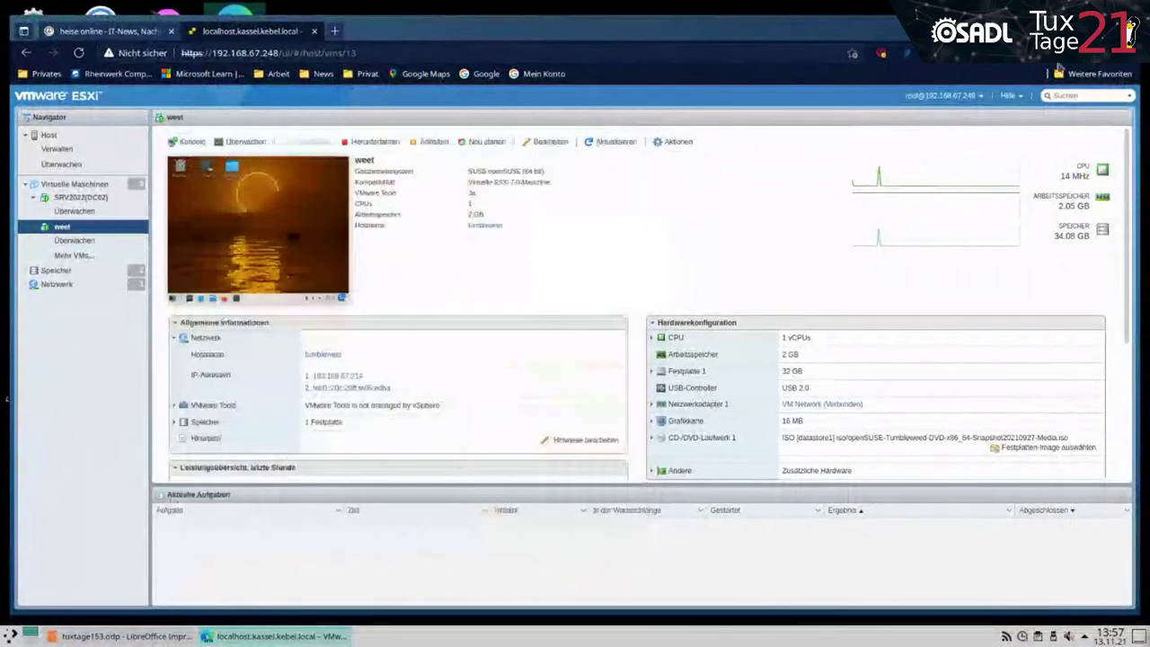
{"action": "key", "text": "alt+F4"}
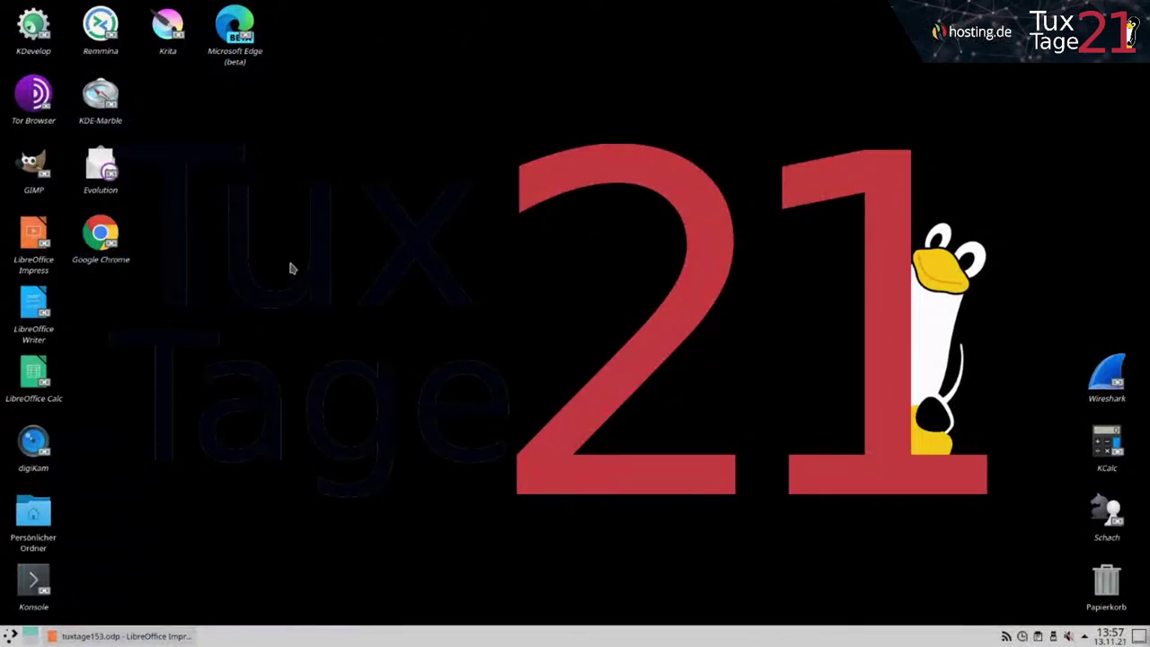
Step: Look through the mail, contacts, calendar, notes and tasks views in Evolution, and quit the program
{"action": "left_click", "coordinate": [107, 178]}
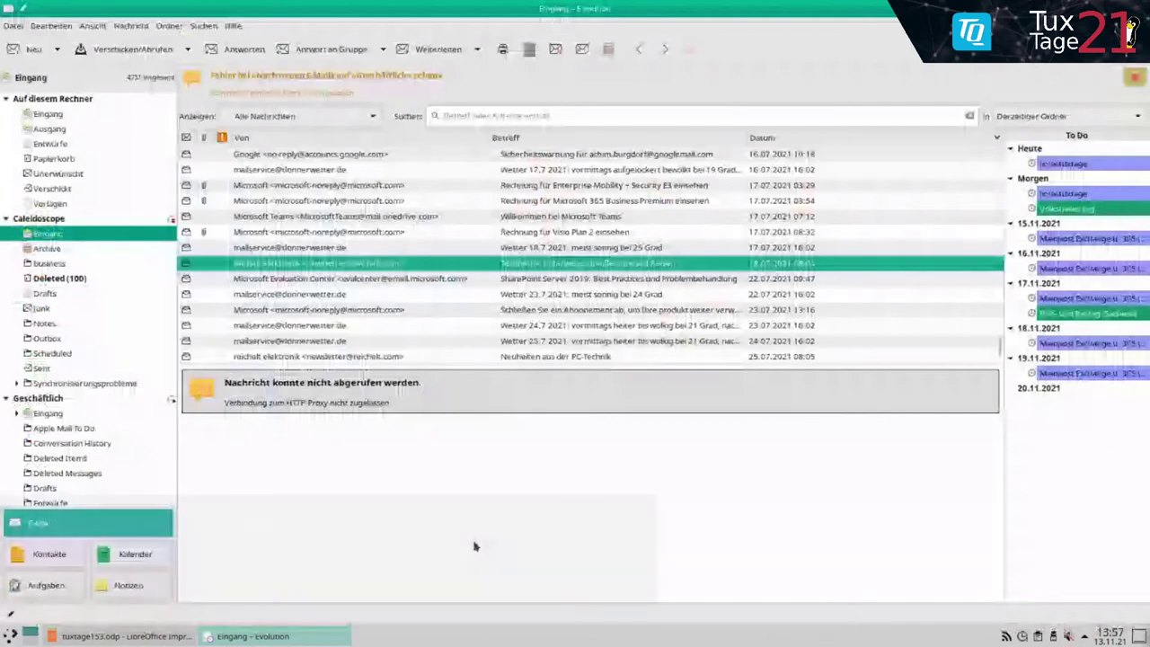
{"action": "left_click", "coordinate": [50, 553]}
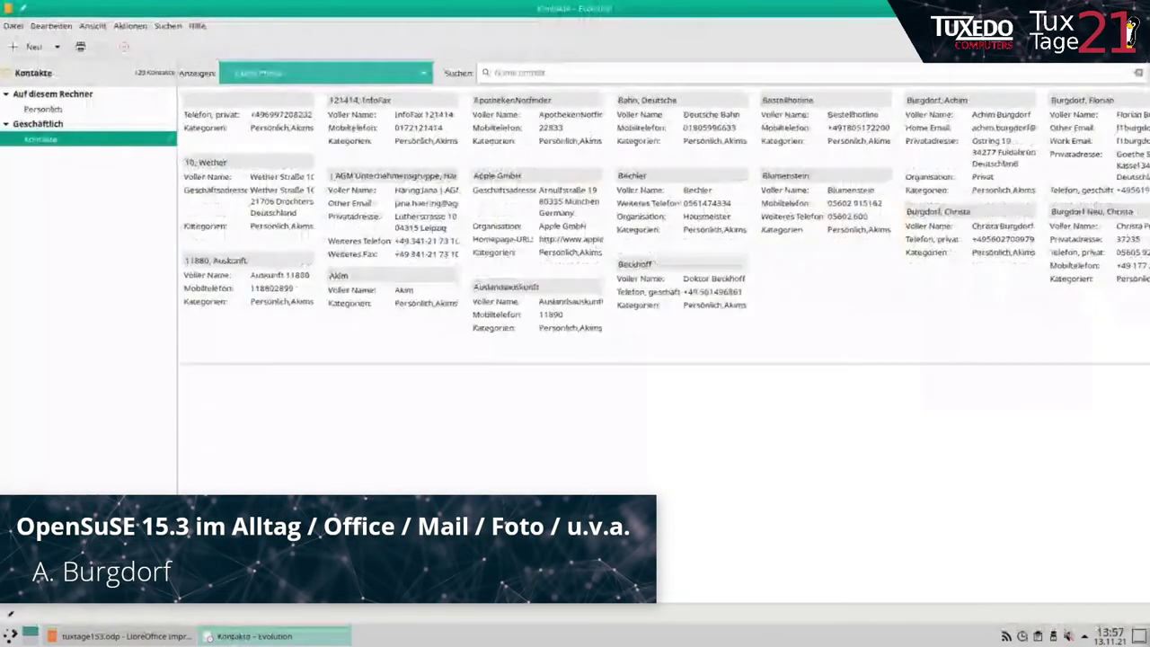
{"action": "left_click", "coordinate": [50, 581]}
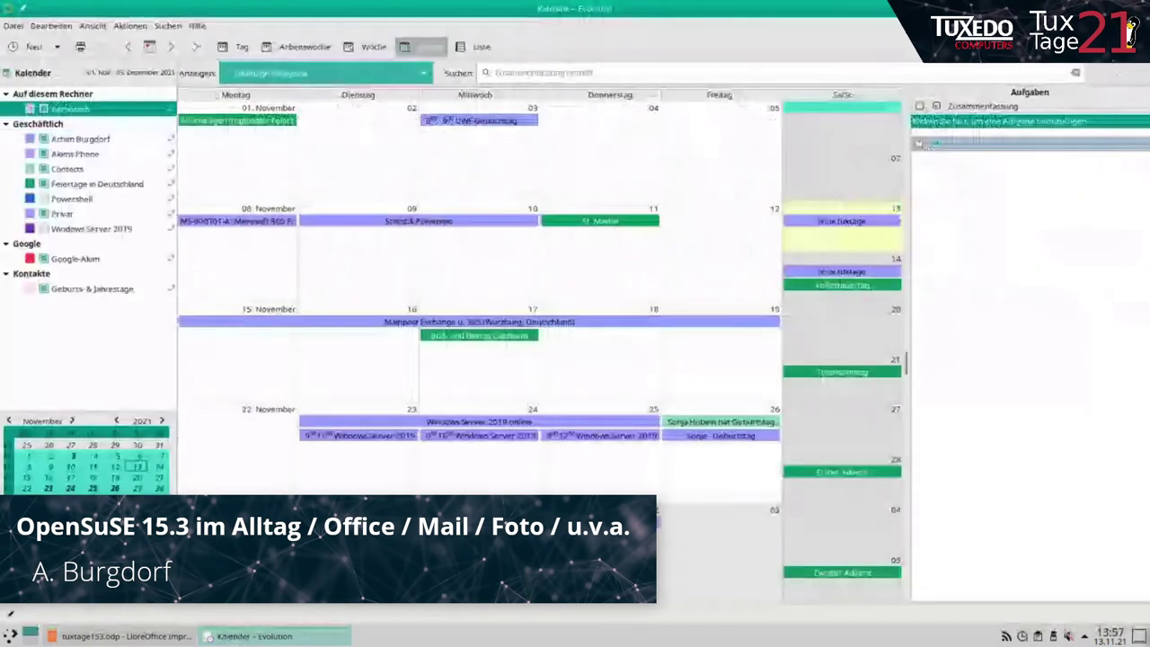
{"action": "left_click", "coordinate": [101, 588]}
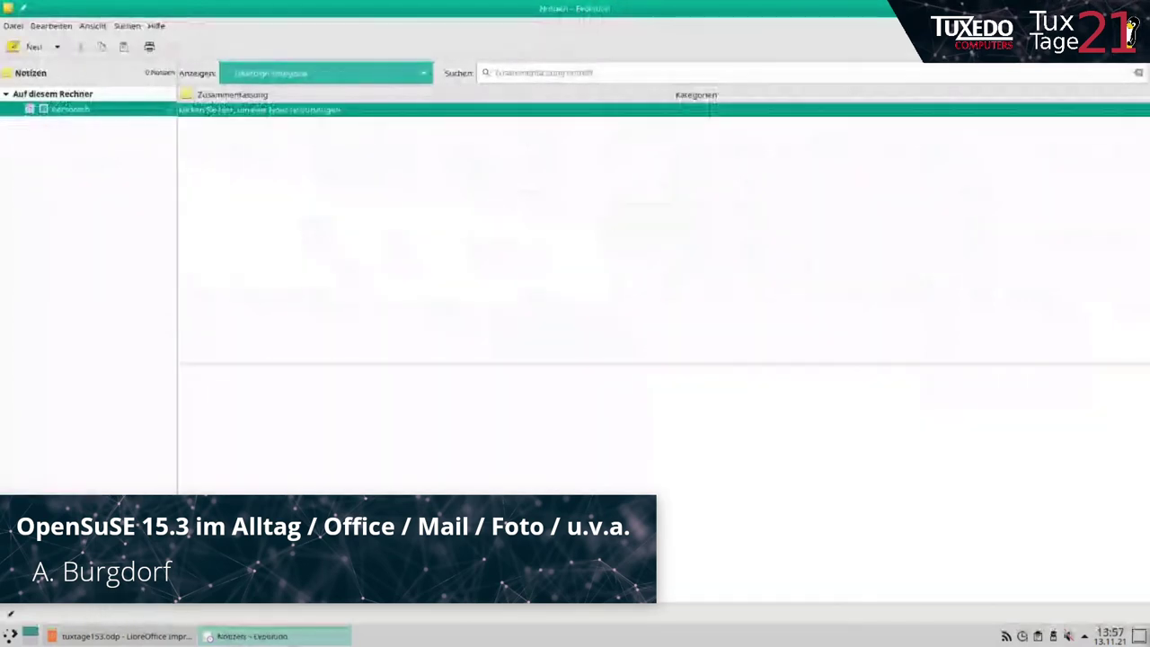
{"action": "left_click", "coordinate": [44, 585]}
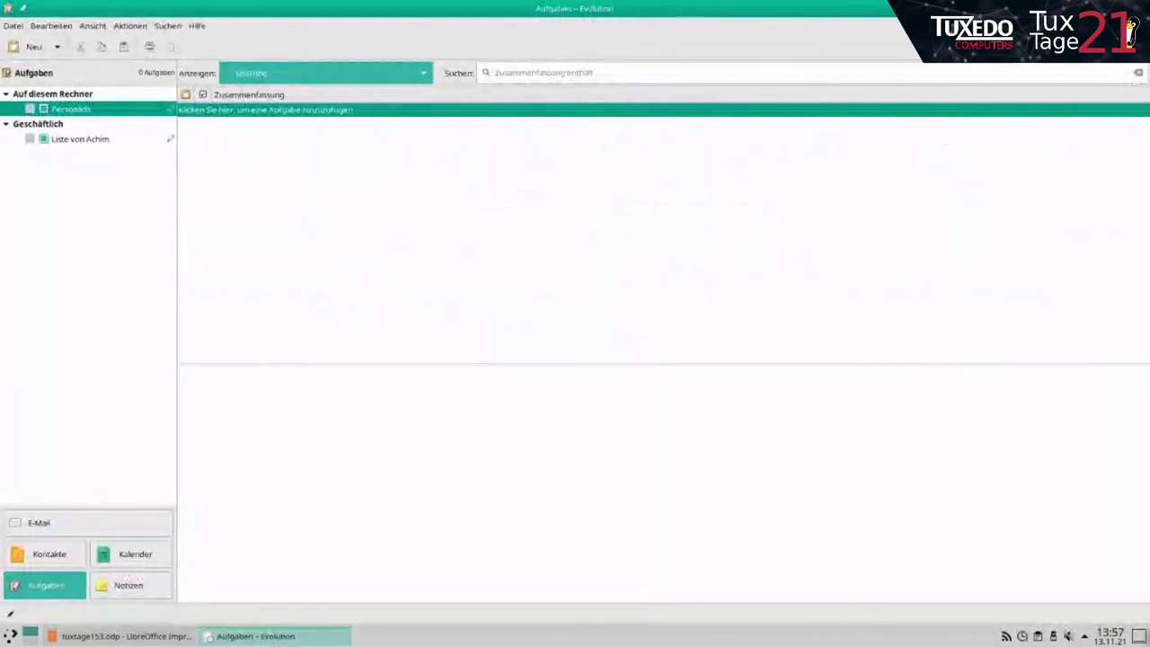
{"action": "key", "text": "ctrl+q"}
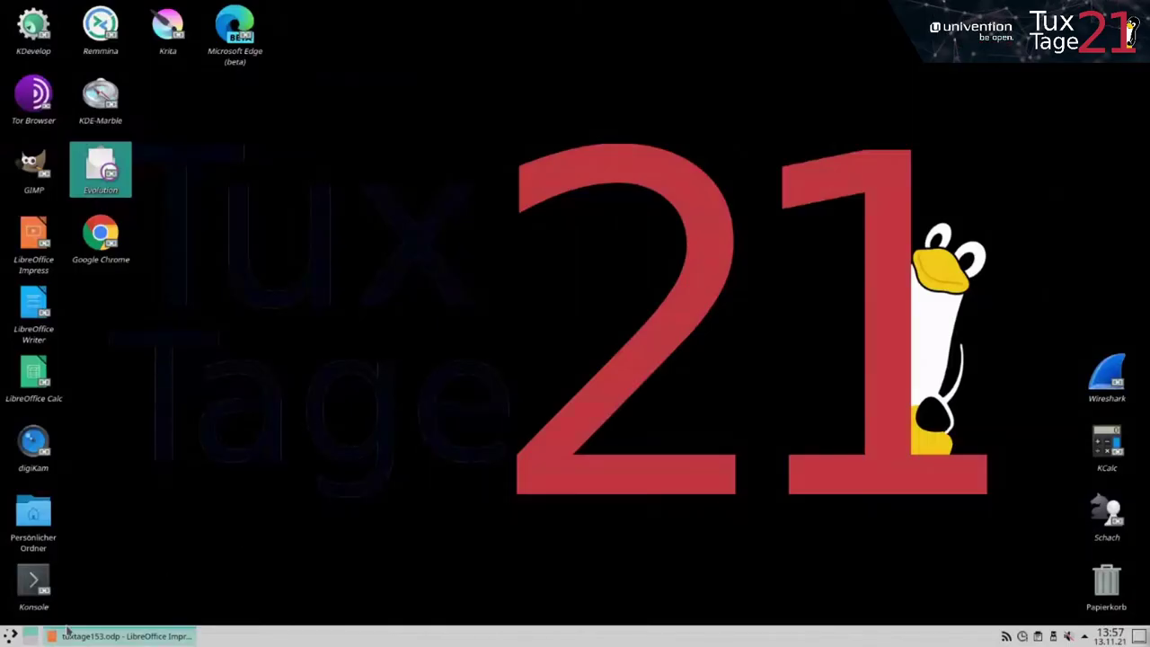
{"action": "left_click", "coordinate": [12, 635]}
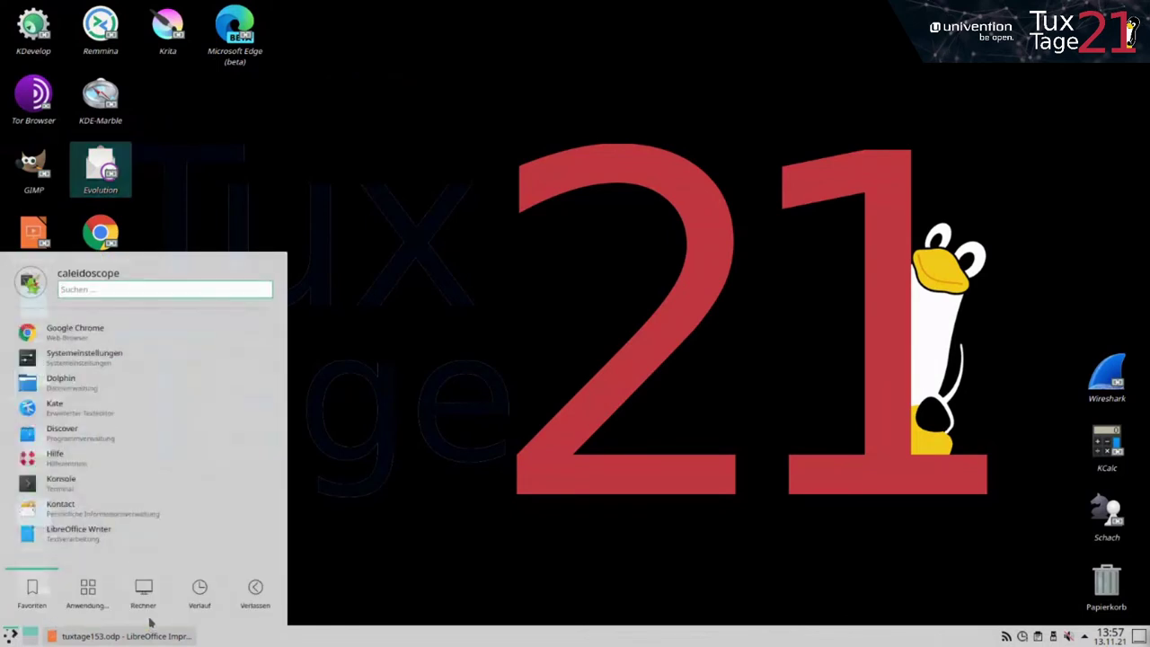
{"action": "mouse_move", "coordinate": [193, 607]}
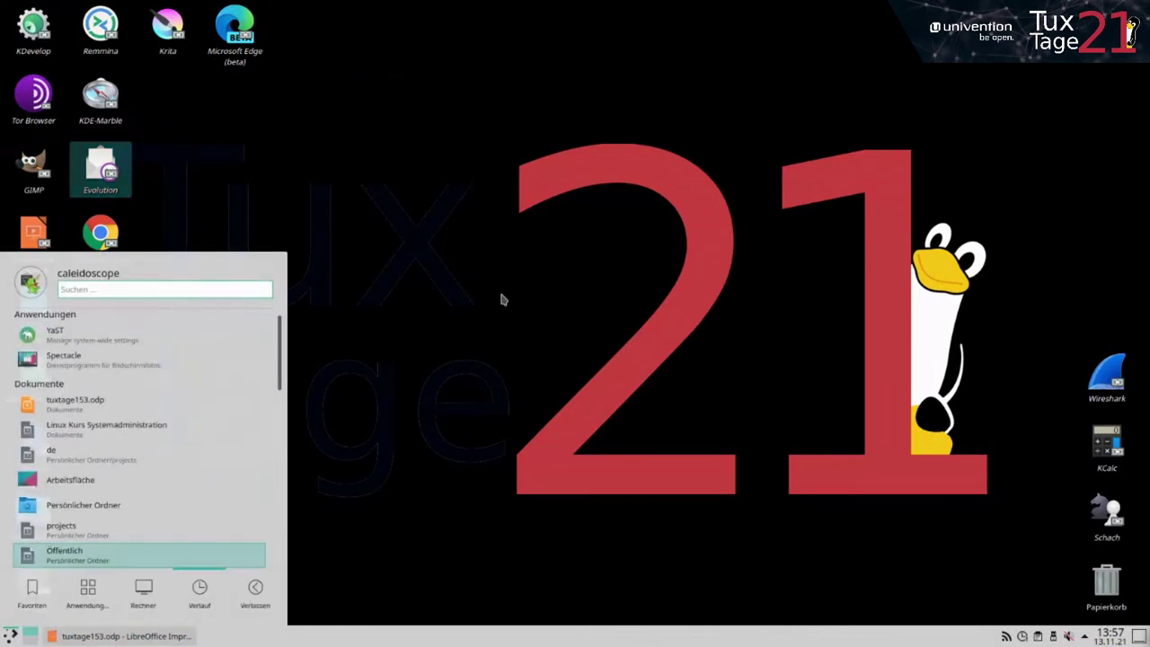
{"action": "left_click", "coordinate": [503, 297]}
{"action": "right_click", "coordinate": [498, 248]}
{"action": "left_click", "coordinate": [429, 361]}
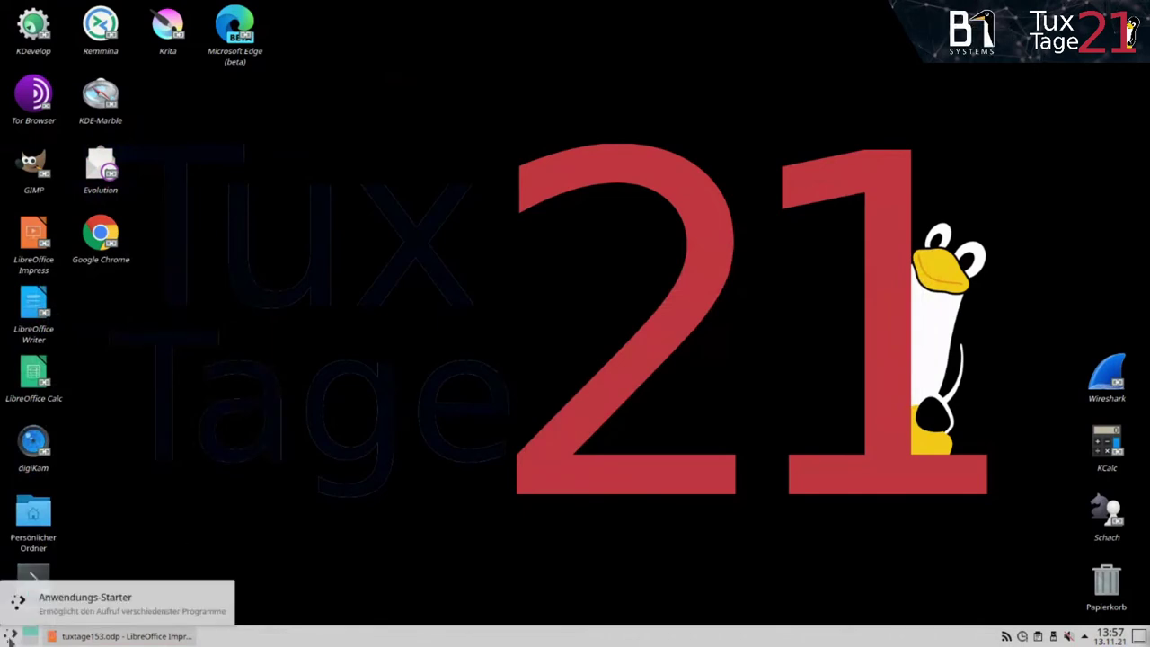
Step: Examine the Systeminformation page in Systemeinstellungen for the software versions and hardware, and close the settings
{"action": "left_click", "coordinate": [11, 635]}
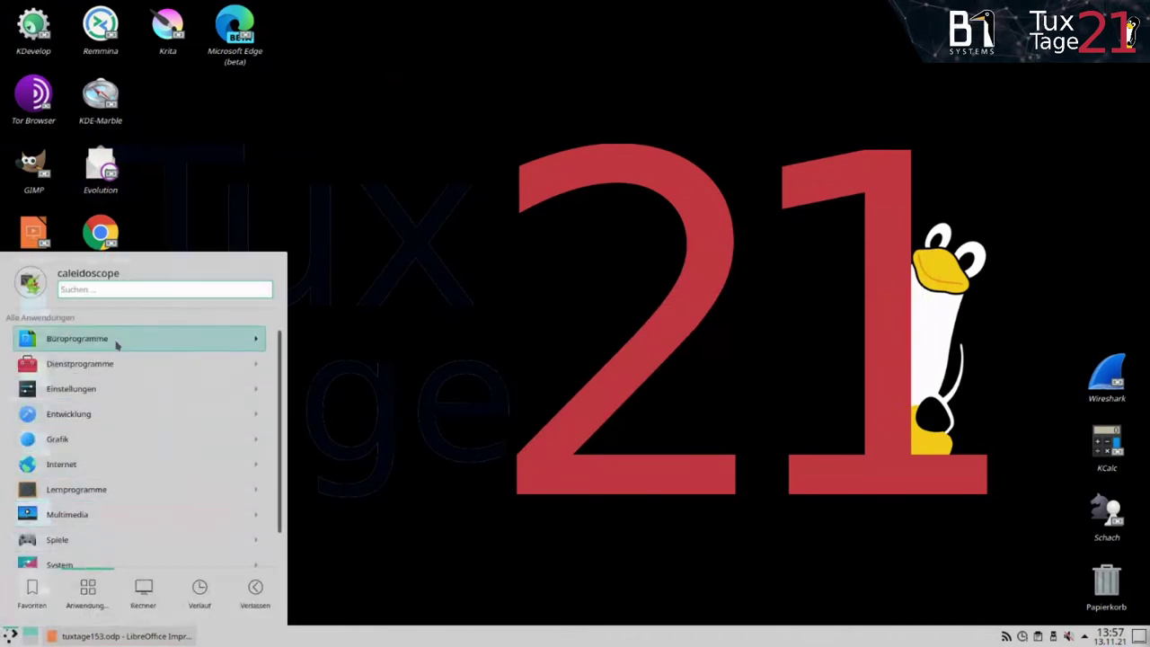
{"action": "left_click", "coordinate": [120, 393]}
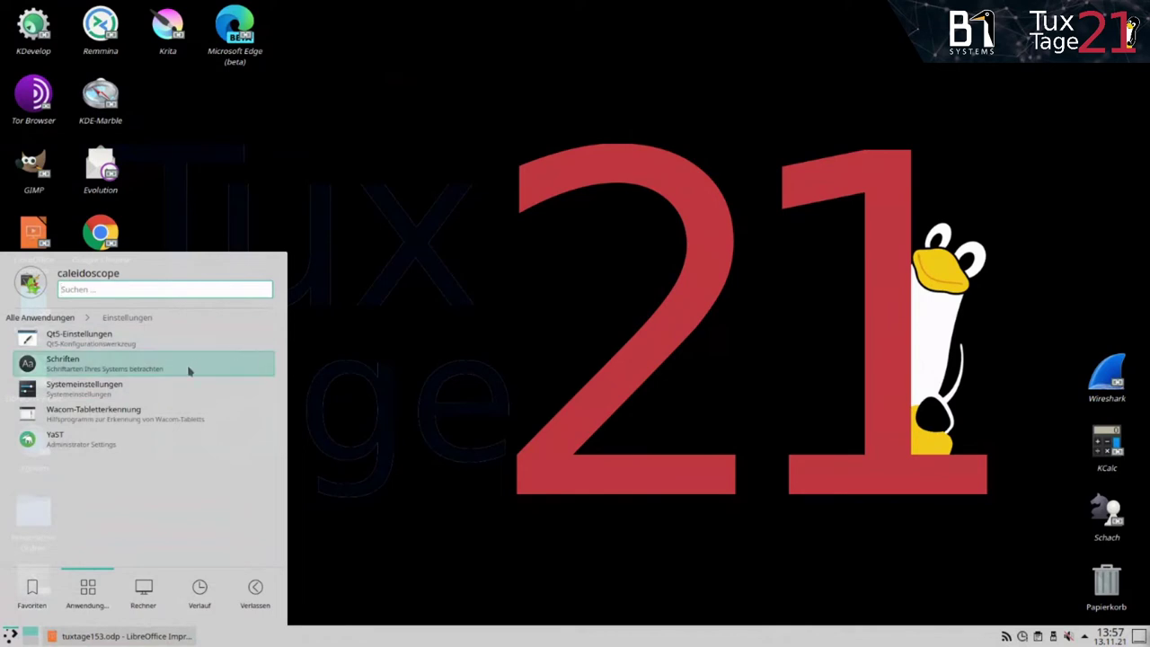
{"action": "left_click", "coordinate": [186, 389]}
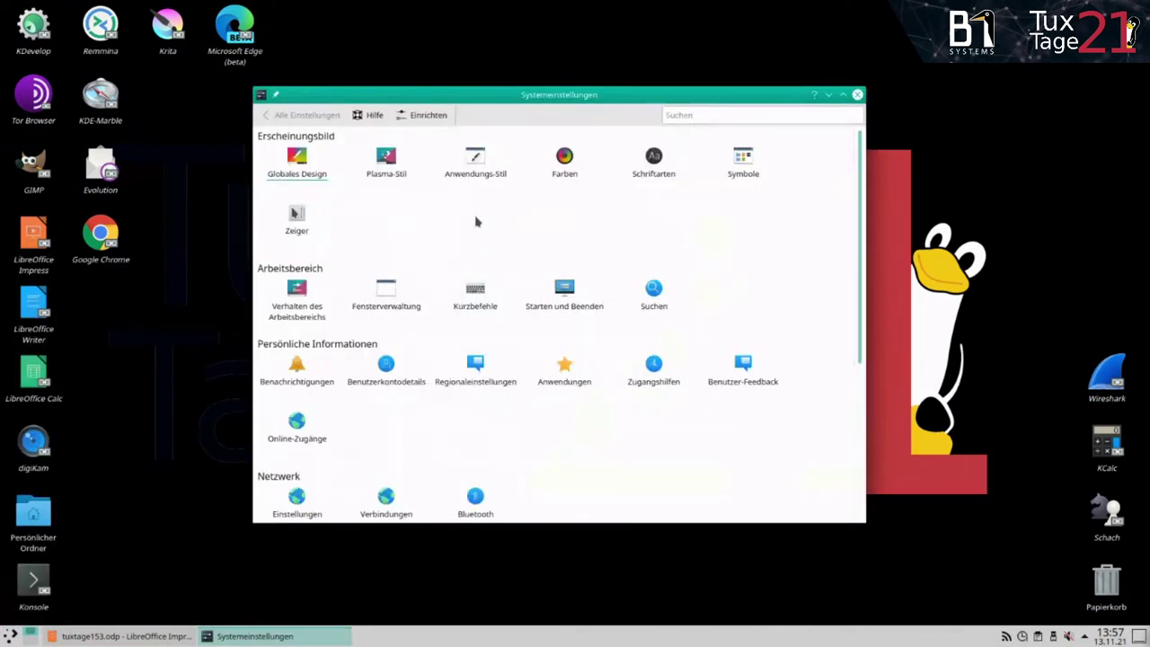
{"action": "scroll", "coordinate": [319, 440], "scroll_direction": "down", "scroll_amount": 2}
{"action": "scroll", "coordinate": [317, 442], "scroll_direction": "down", "scroll_amount": 3}
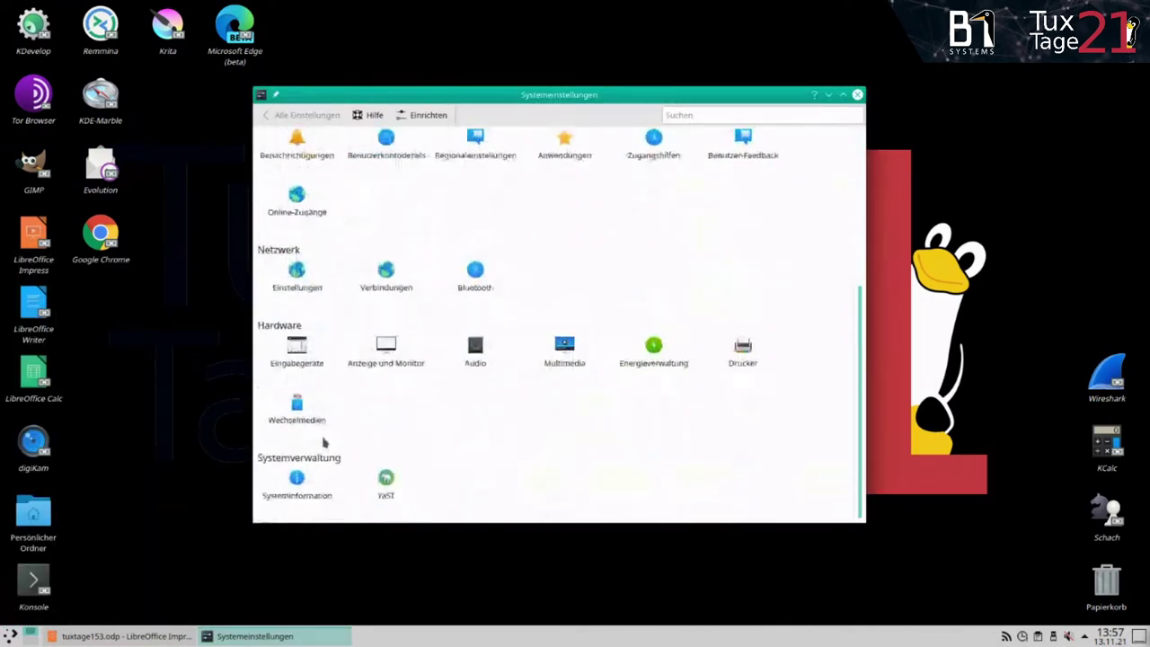
{"action": "left_click", "coordinate": [299, 482]}
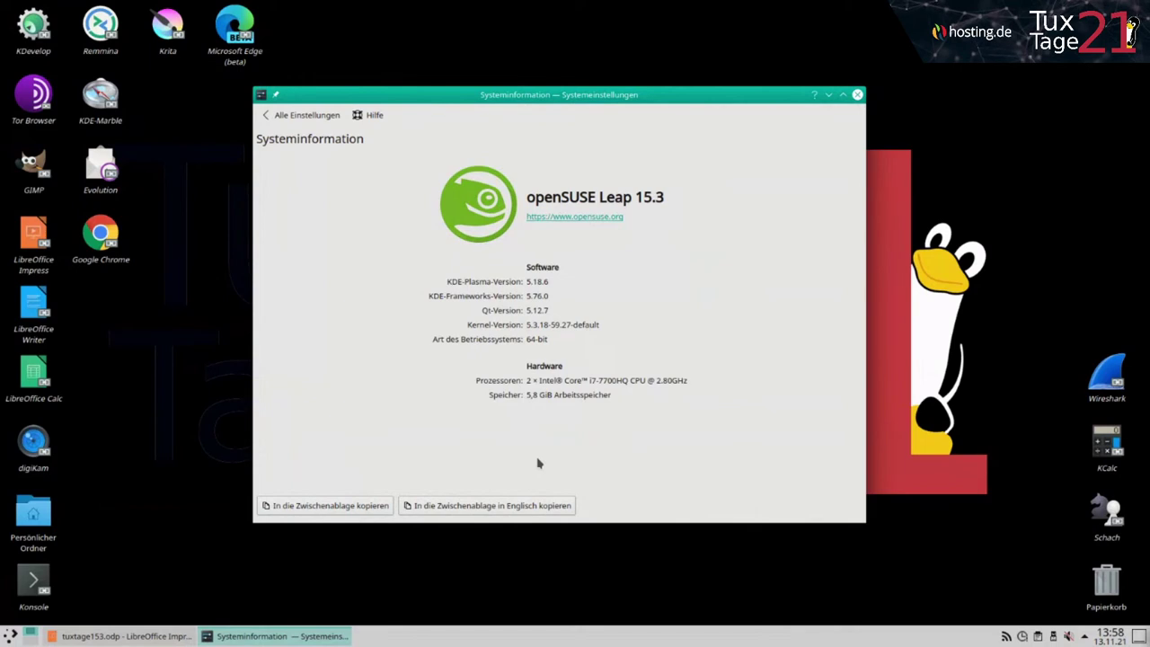
{"action": "left_click", "coordinate": [858, 95]}
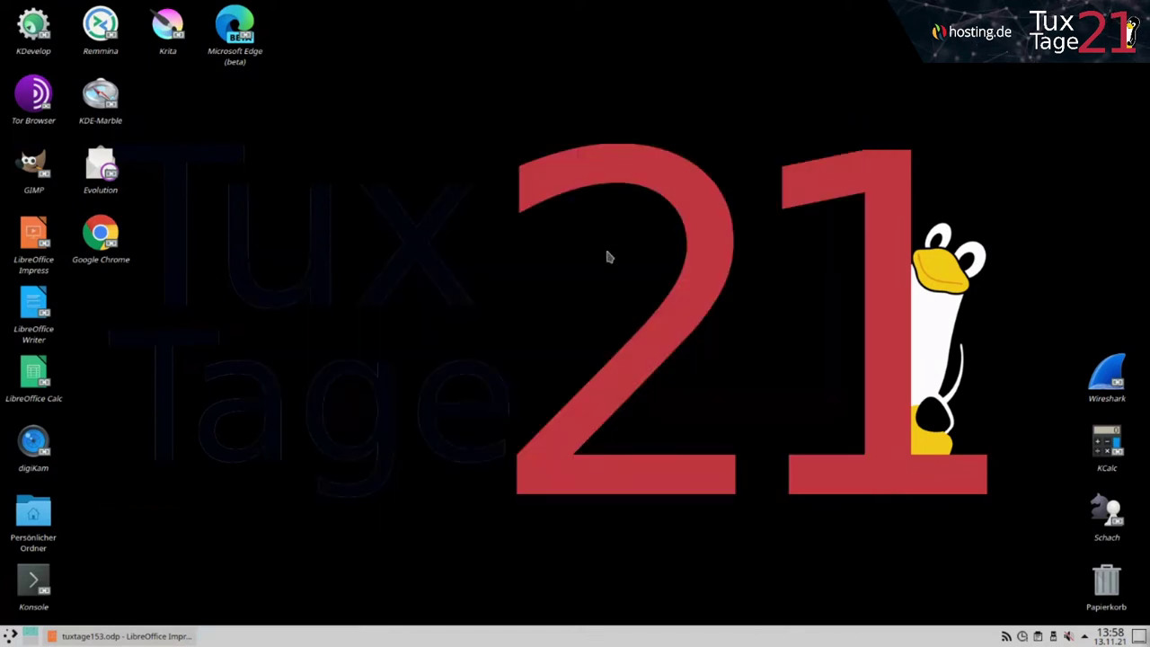
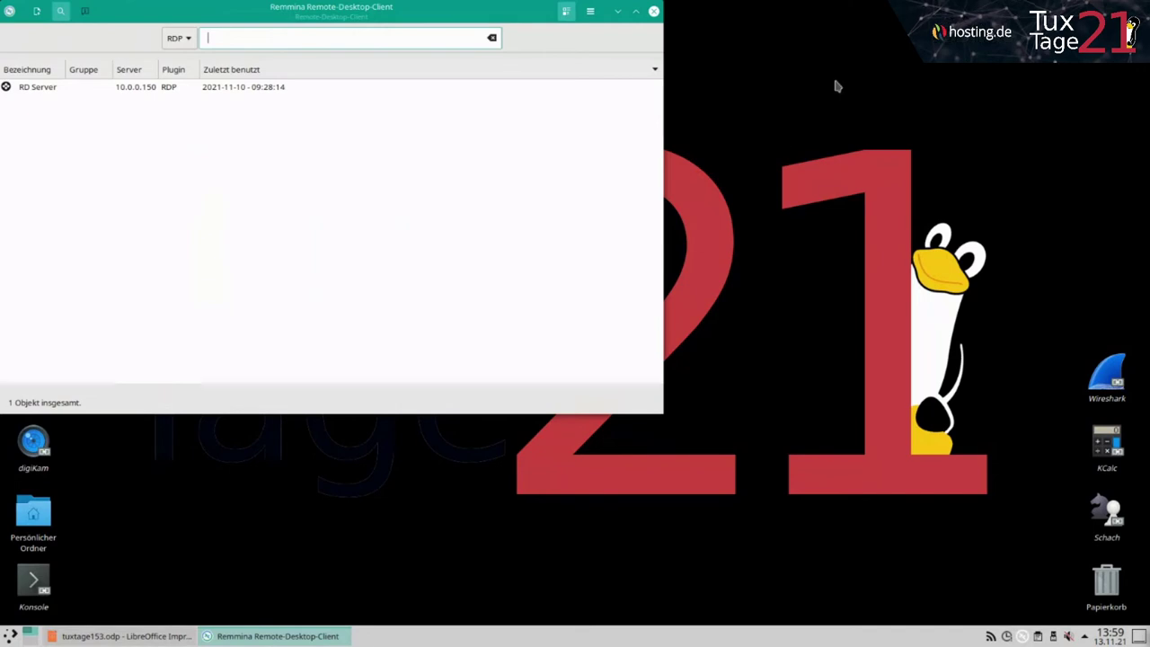
Step: Close Remmina and open the Bilder folder inside Persönlicher Ordner
{"action": "left_click", "coordinate": [654, 13]}
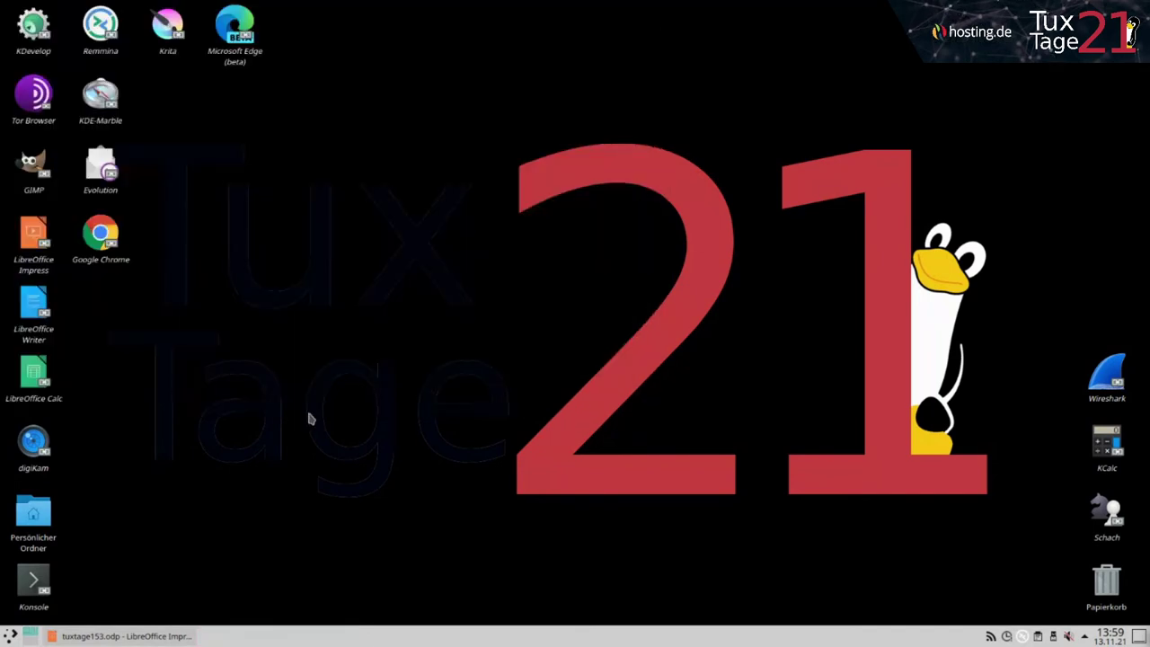
{"action": "left_click", "coordinate": [36, 517]}
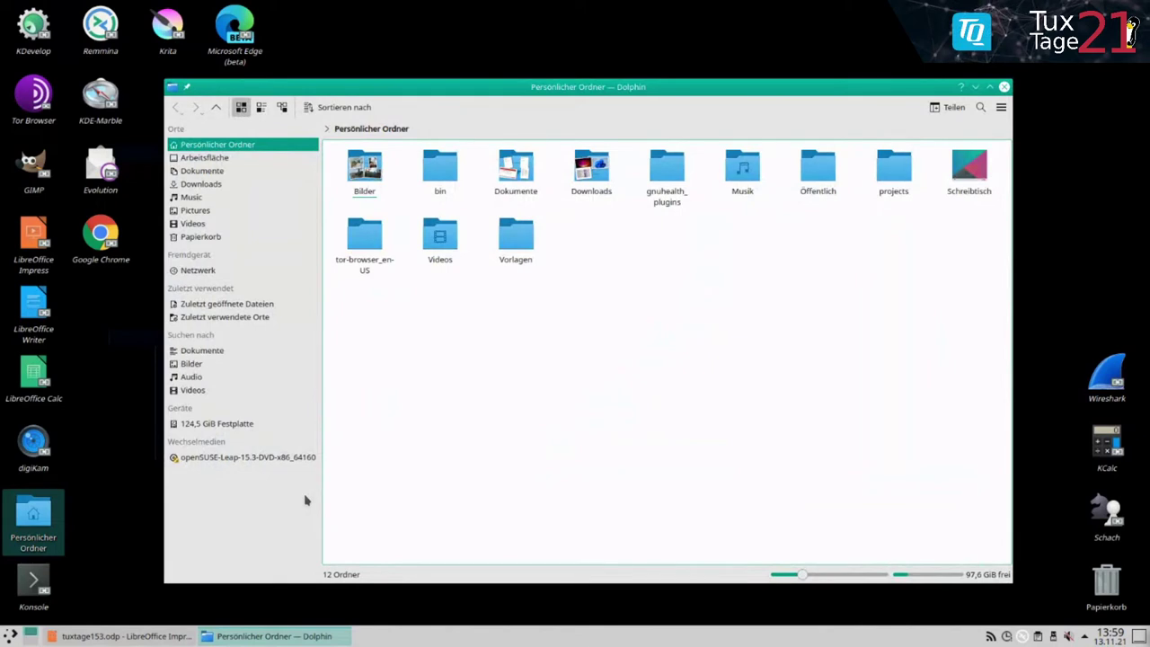
{"action": "left_click", "coordinate": [363, 178]}
{"action": "double_click", "coordinate": [363, 178]}
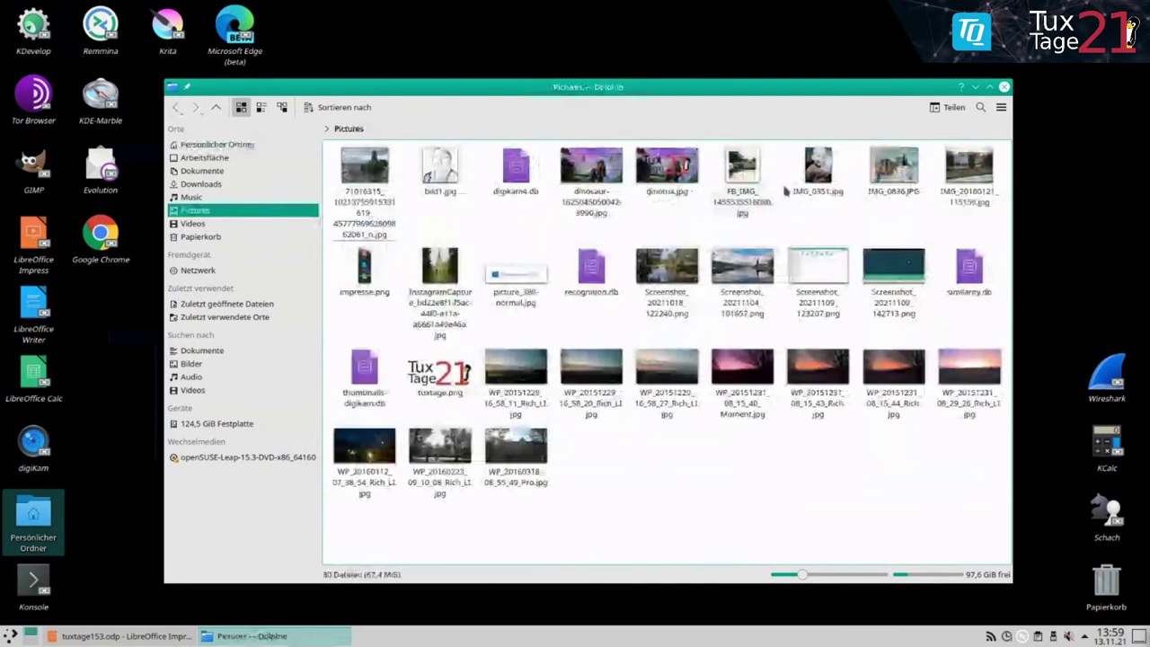
Step: View IMG_0351.jpg in Gwenview with the window moved fully into view, and close the viewer
{"action": "double_click", "coordinate": [817, 166]}
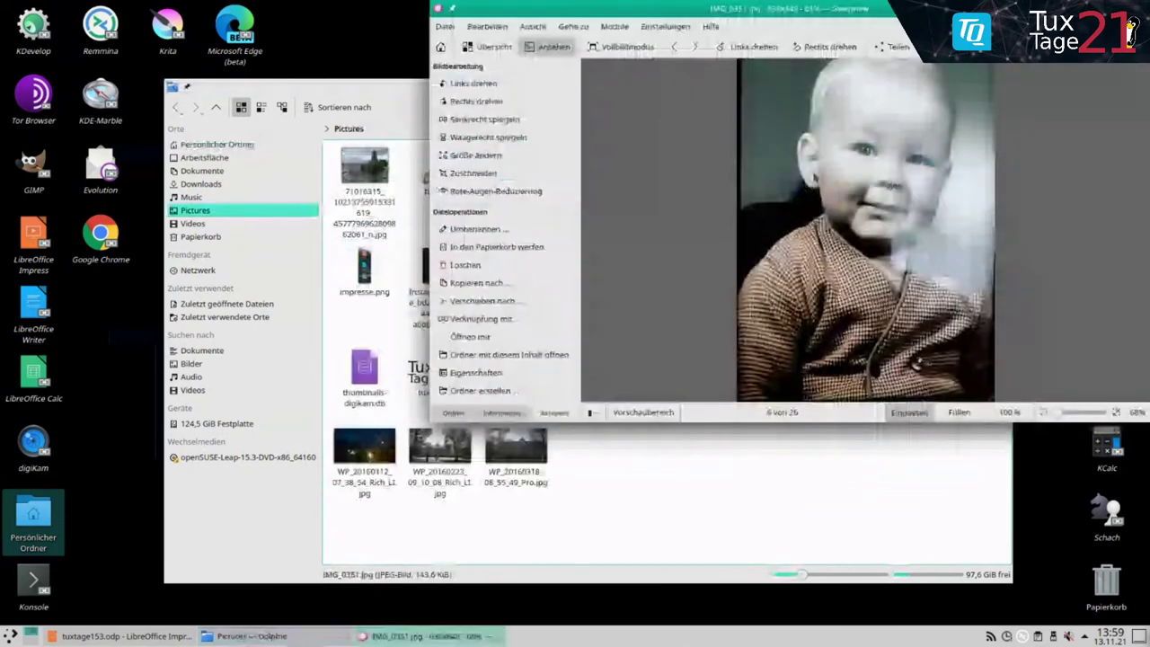
{"action": "left_click_drag", "start_coordinate": [794, 8], "coordinate": [564, 51]}
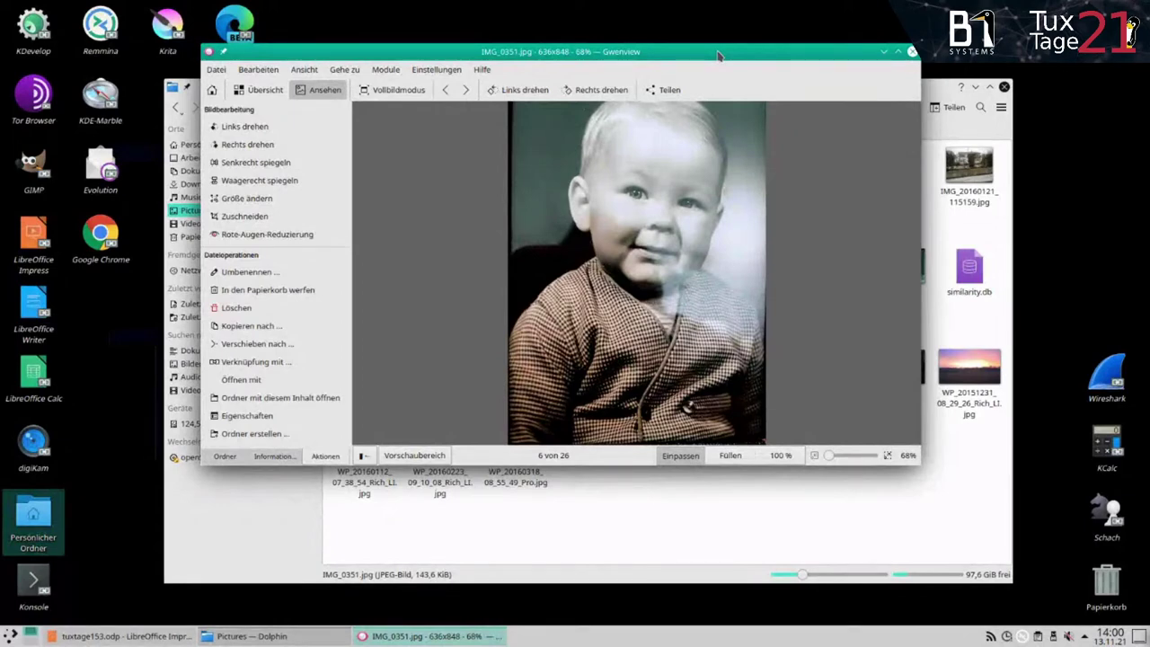
{"action": "left_click", "coordinate": [912, 52]}
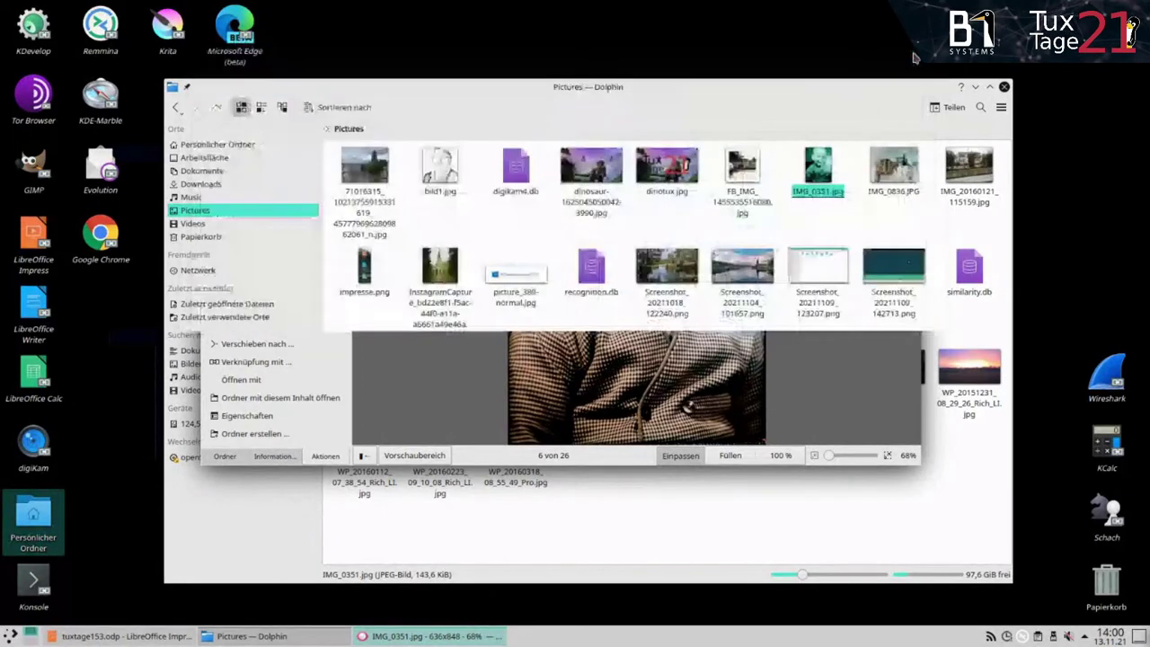
Step: Open the InstagramCapture image from the Pictures folder in GIMP, quit GIMP, and deselect the file in Dolphin
{"action": "right_click", "coordinate": [438, 276]}
{"action": "mouse_move", "coordinate": [450, 302]}
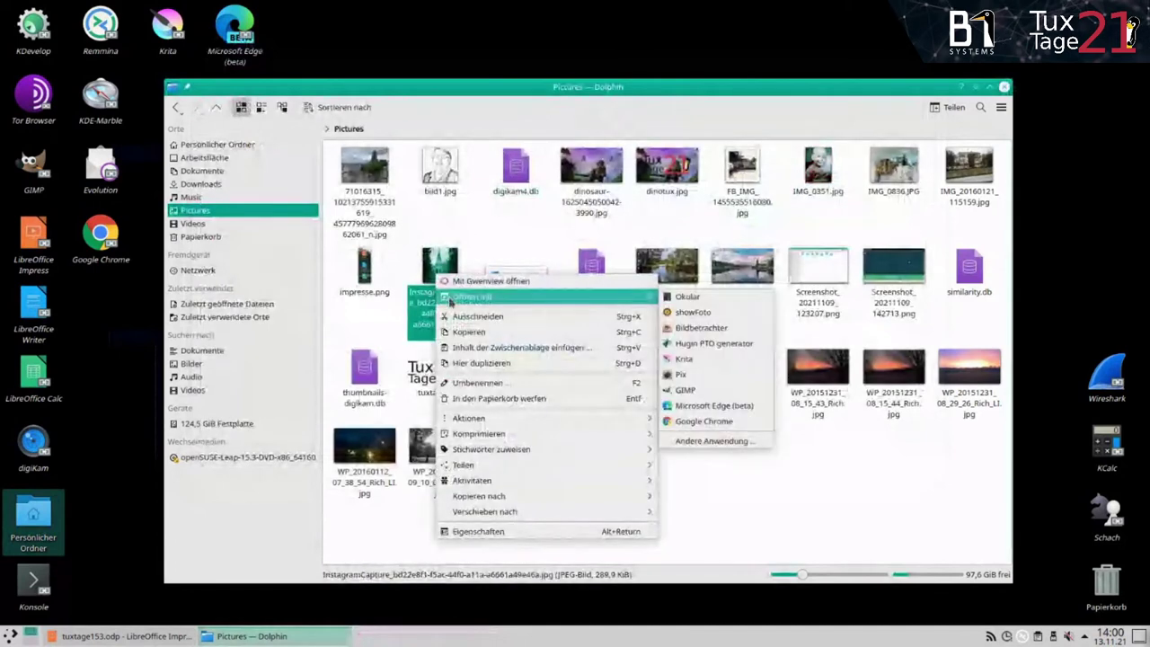
{"action": "left_click", "coordinate": [684, 390]}
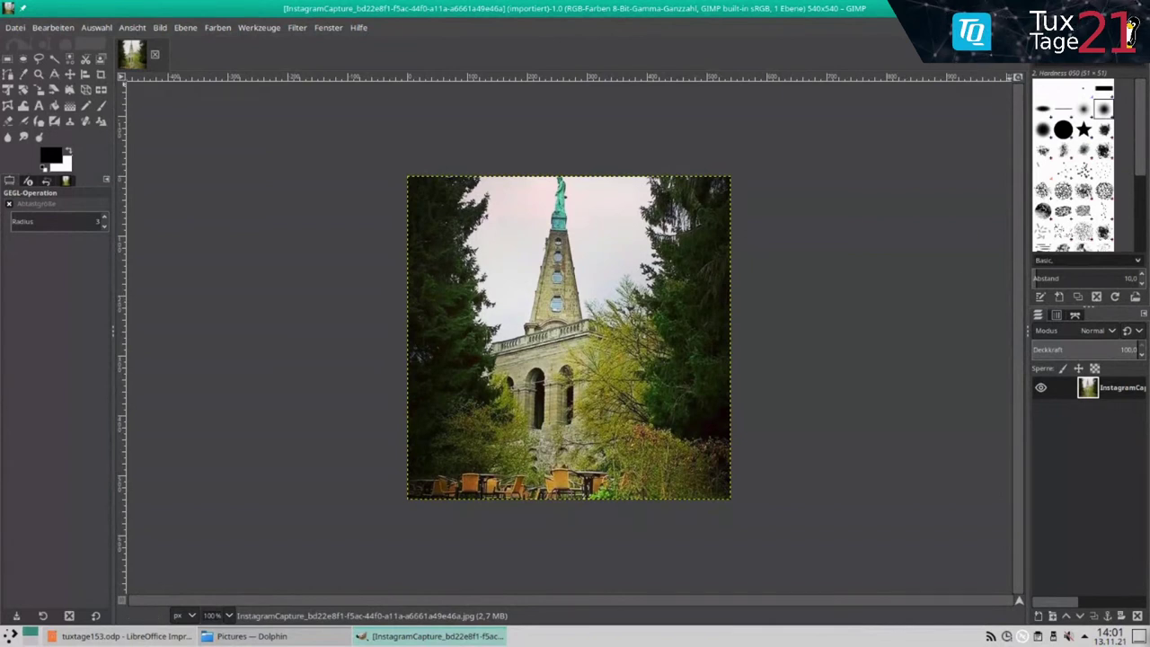
{"action": "key", "text": "ctrl+q"}
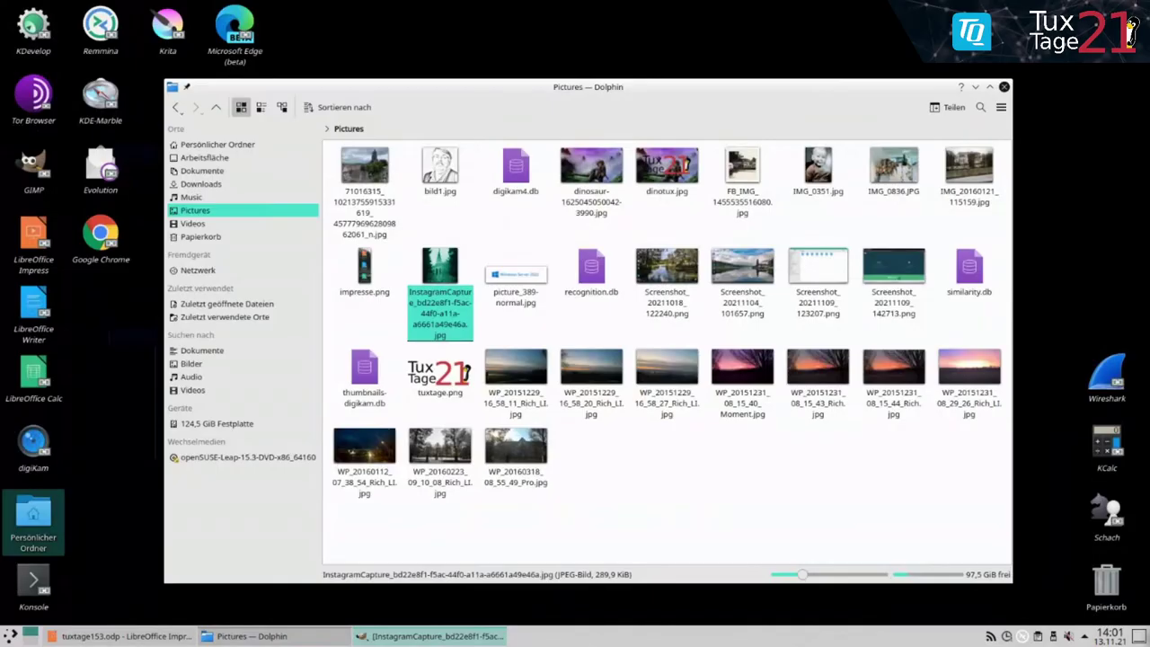
{"action": "left_click", "coordinate": [732, 448]}
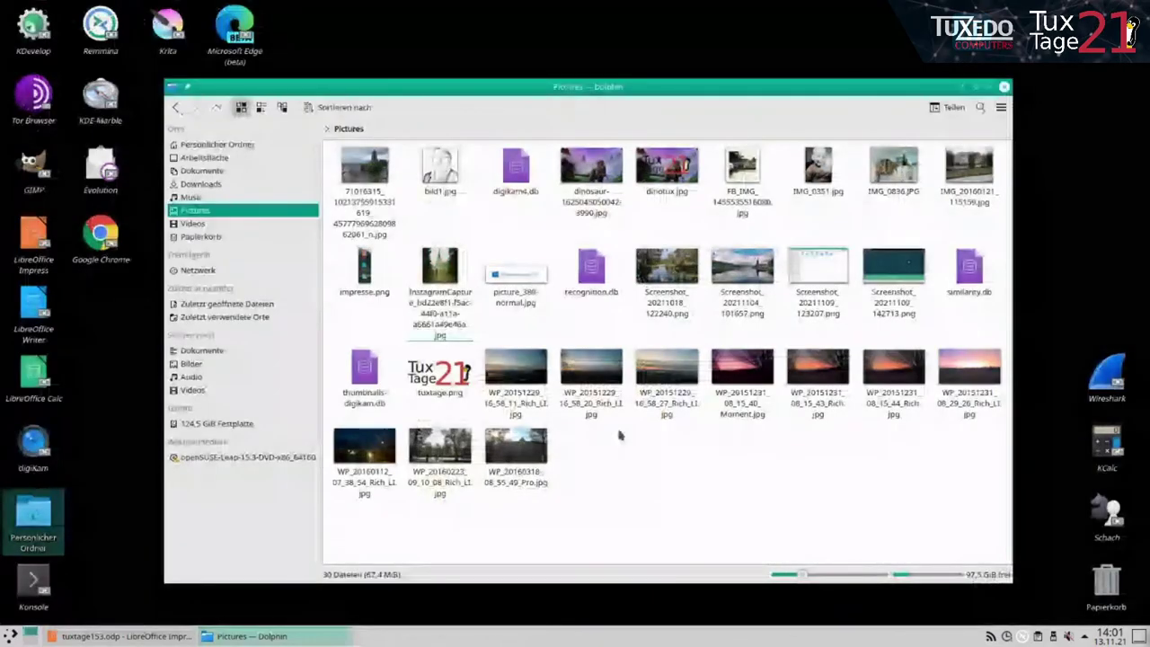
Step: Open Linux0.ppt from the Linux Kurs-Präsentationen folder in Dokumente
{"action": "left_click", "coordinate": [218, 176]}
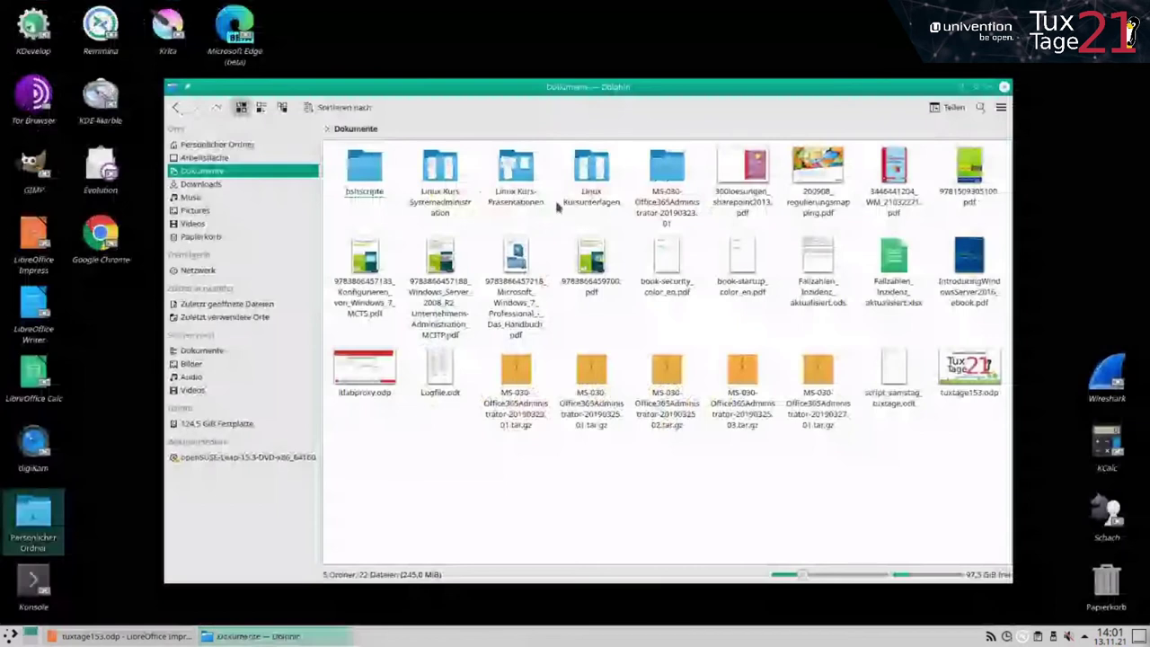
{"action": "left_click", "coordinate": [514, 187]}
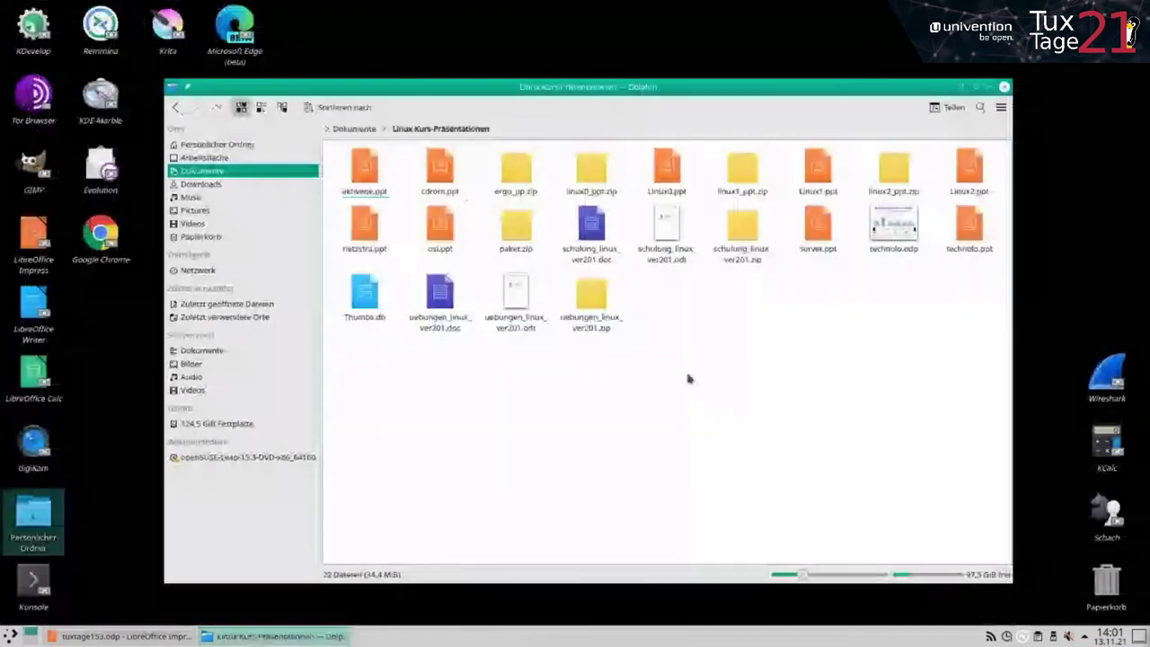
{"action": "left_click", "coordinate": [672, 183]}
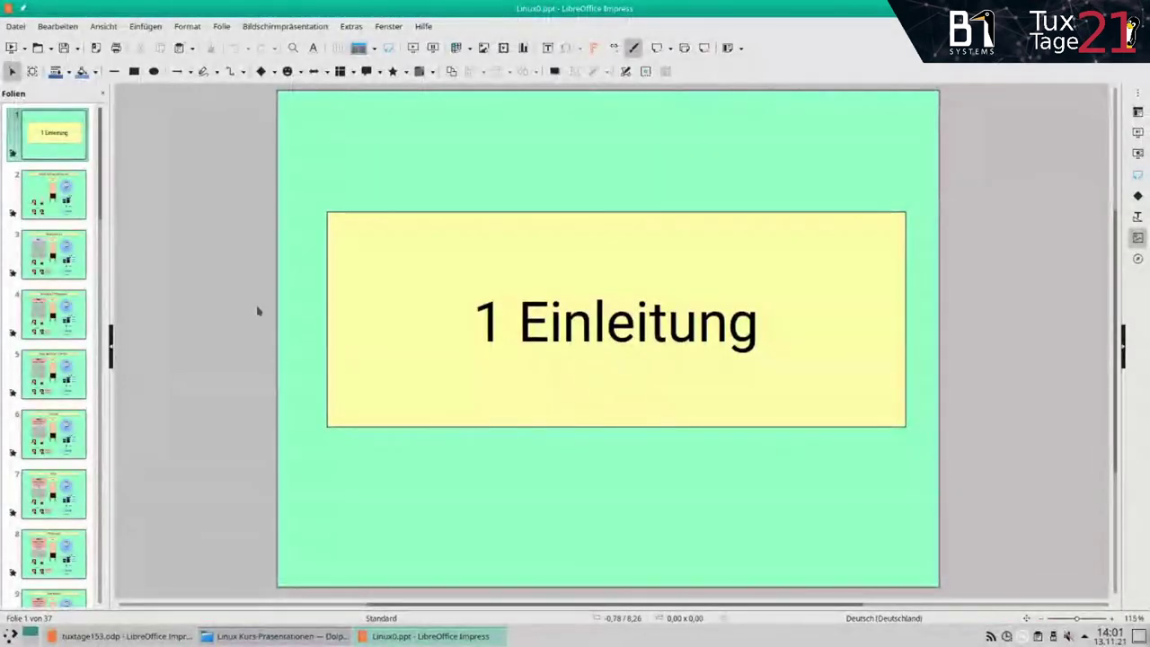
Step: Look through the slides of Linux0.ppt up to the slide "Was ist Linux?", and close the presentation
{"action": "scroll", "coordinate": [62, 332], "scroll_direction": "down", "scroll_amount": 3}
{"action": "scroll", "coordinate": [64, 341], "scroll_direction": "down", "scroll_amount": 4}
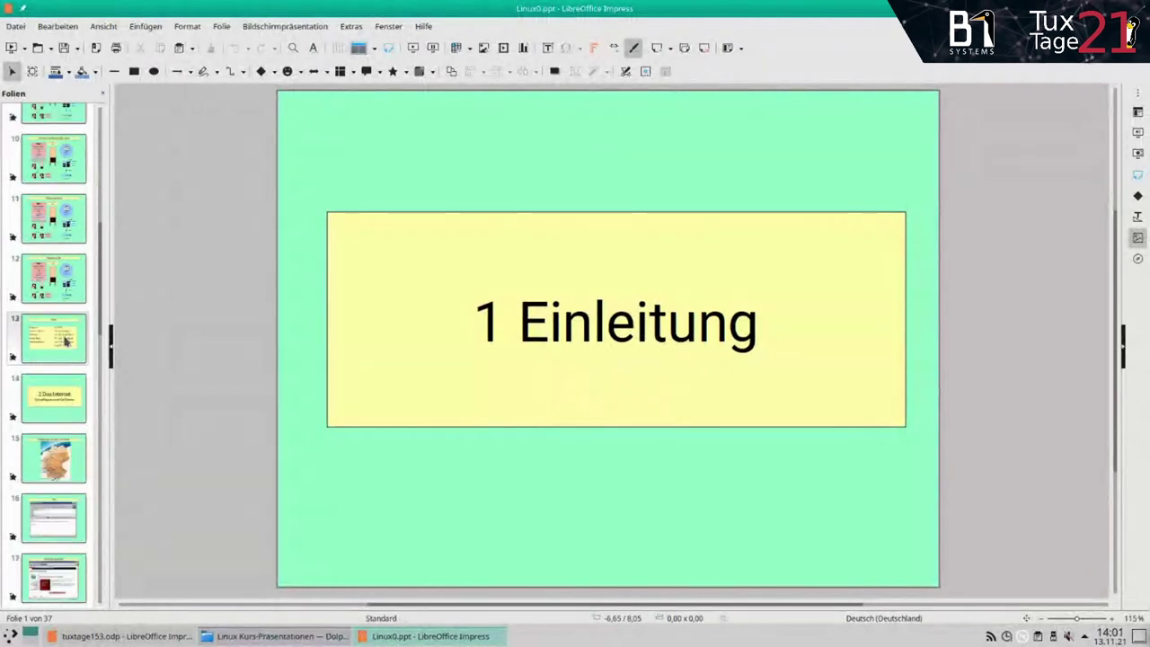
{"action": "scroll", "coordinate": [65, 341], "scroll_direction": "down", "scroll_amount": 3}
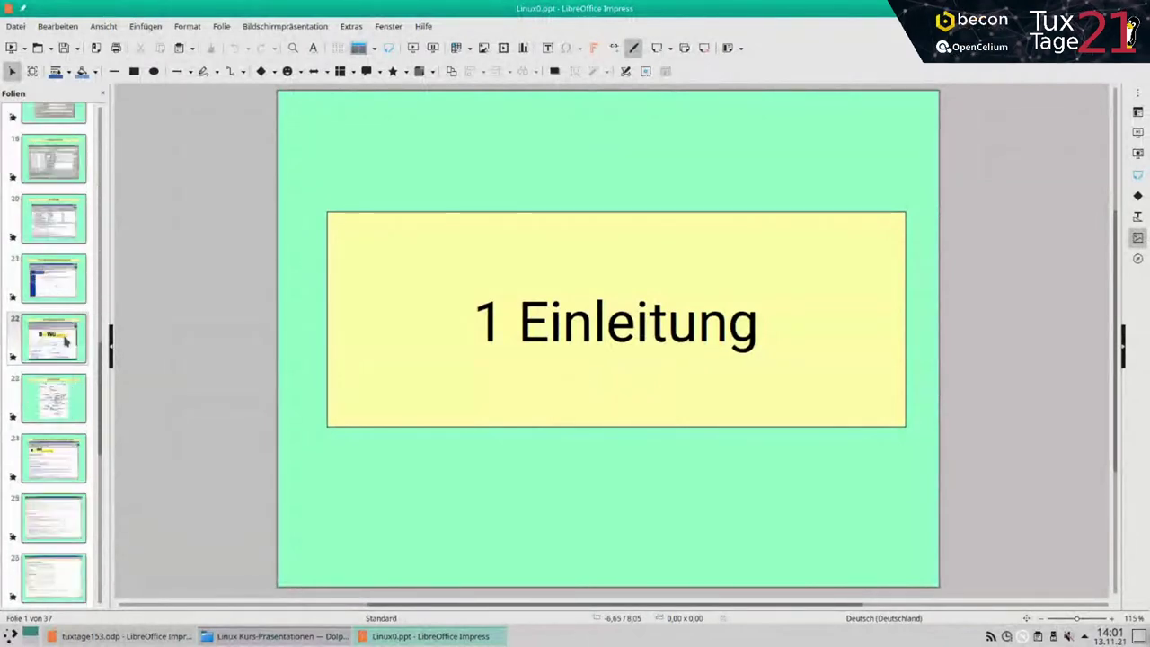
{"action": "left_click", "coordinate": [62, 339]}
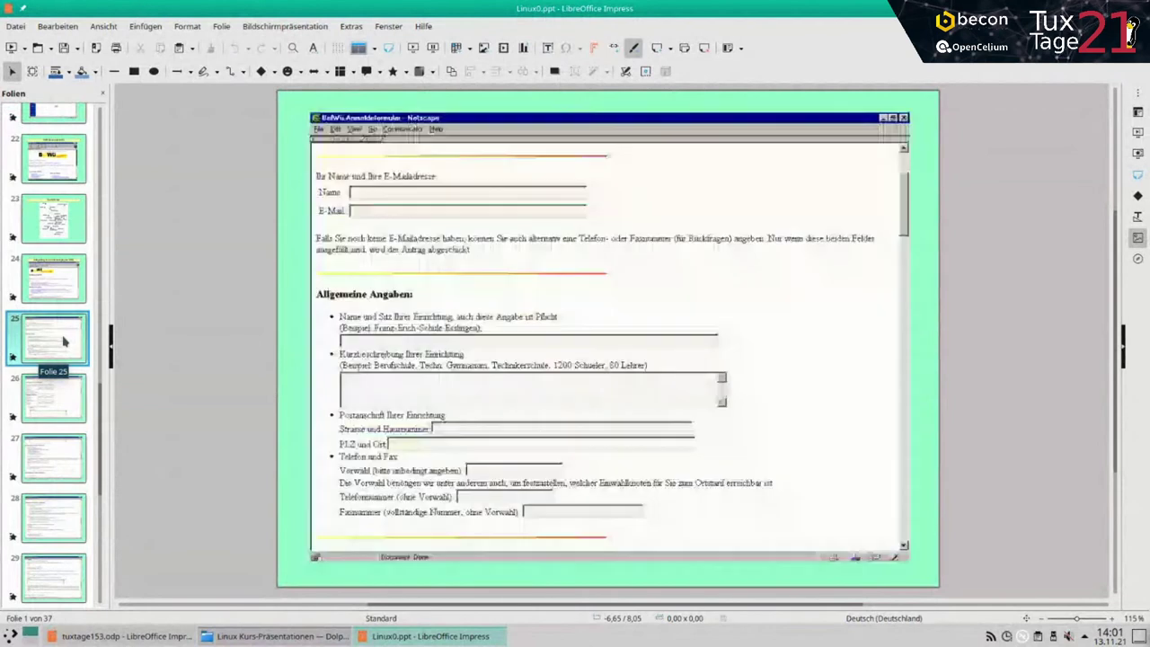
{"action": "left_click", "coordinate": [62, 406]}
{"action": "scroll", "coordinate": [63, 406], "scroll_direction": "down", "scroll_amount": 2}
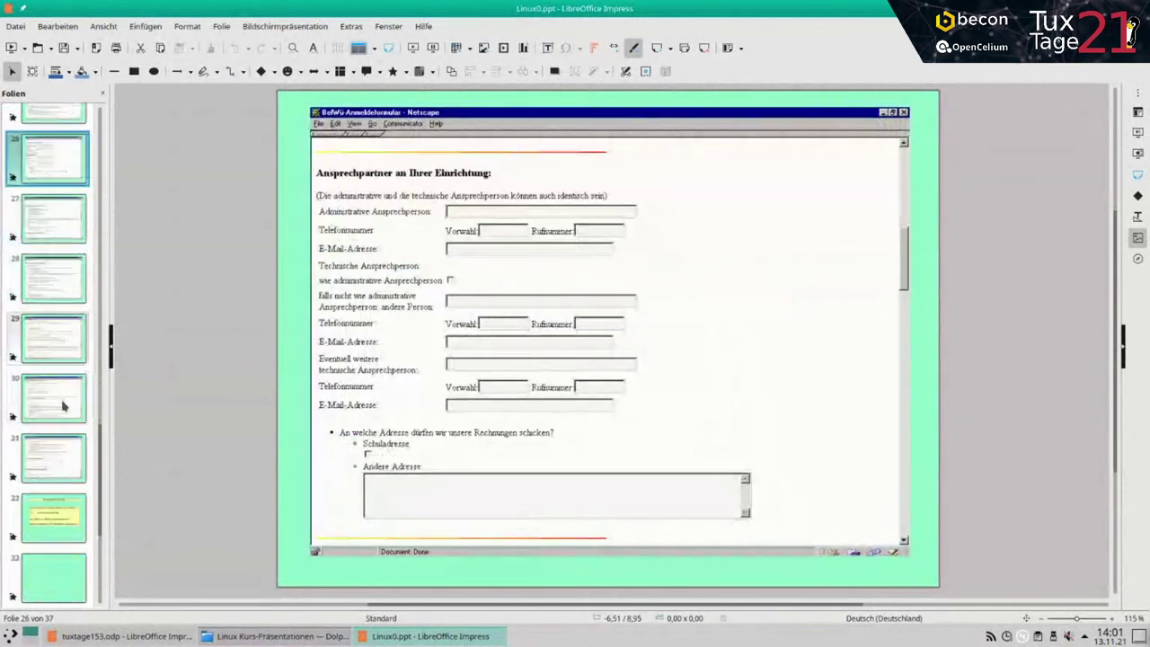
{"action": "scroll", "coordinate": [63, 407], "scroll_direction": "down", "scroll_amount": 2}
{"action": "left_click", "coordinate": [54, 396]}
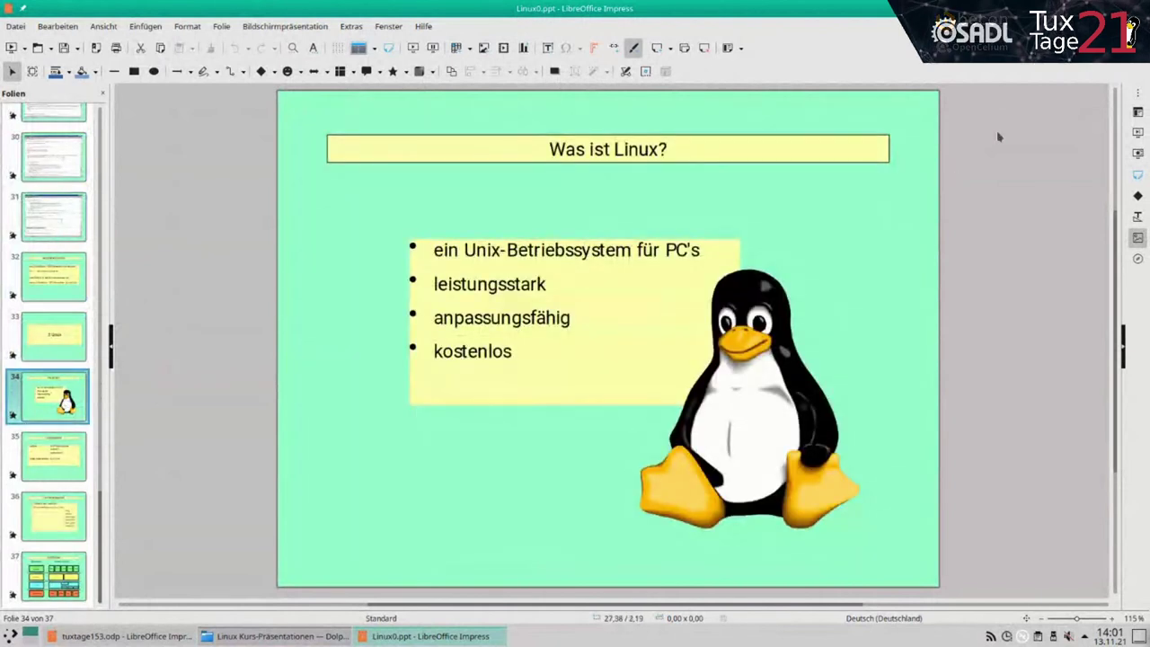
{"action": "key", "text": "ctrl+w"}
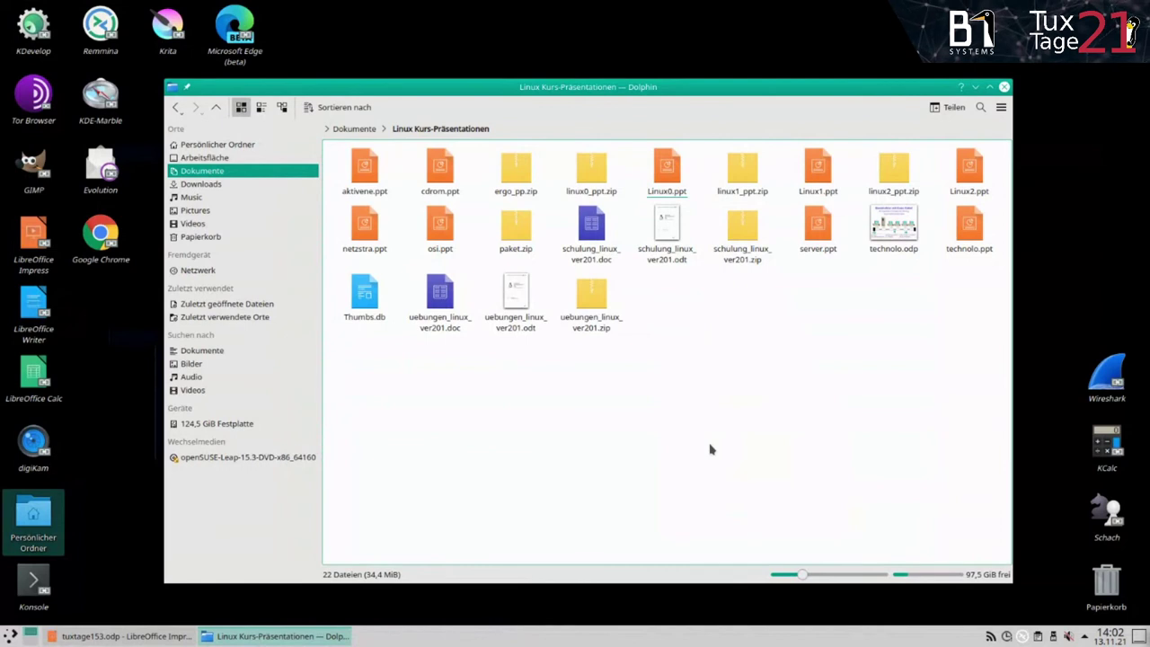
Step: Look through the Konfigurieren von Windows 7 PDF from Dokumente as far as the Inhaltsverzeichnis, and close the document
{"action": "left_click", "coordinate": [355, 129]}
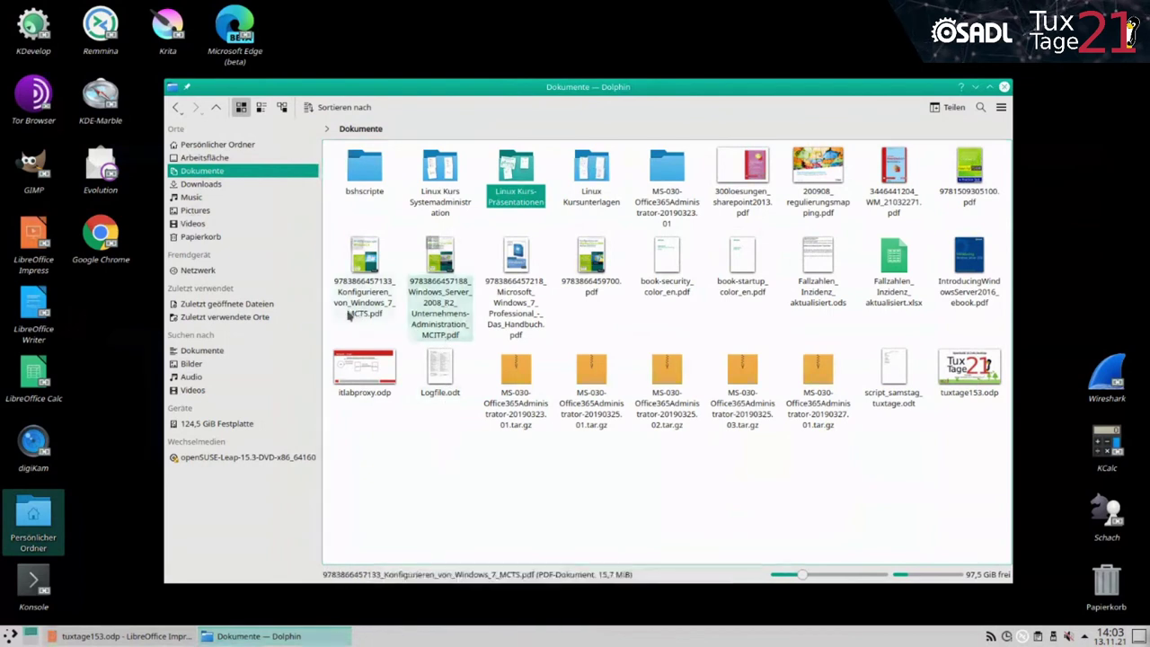
{"action": "double_click", "coordinate": [364, 261]}
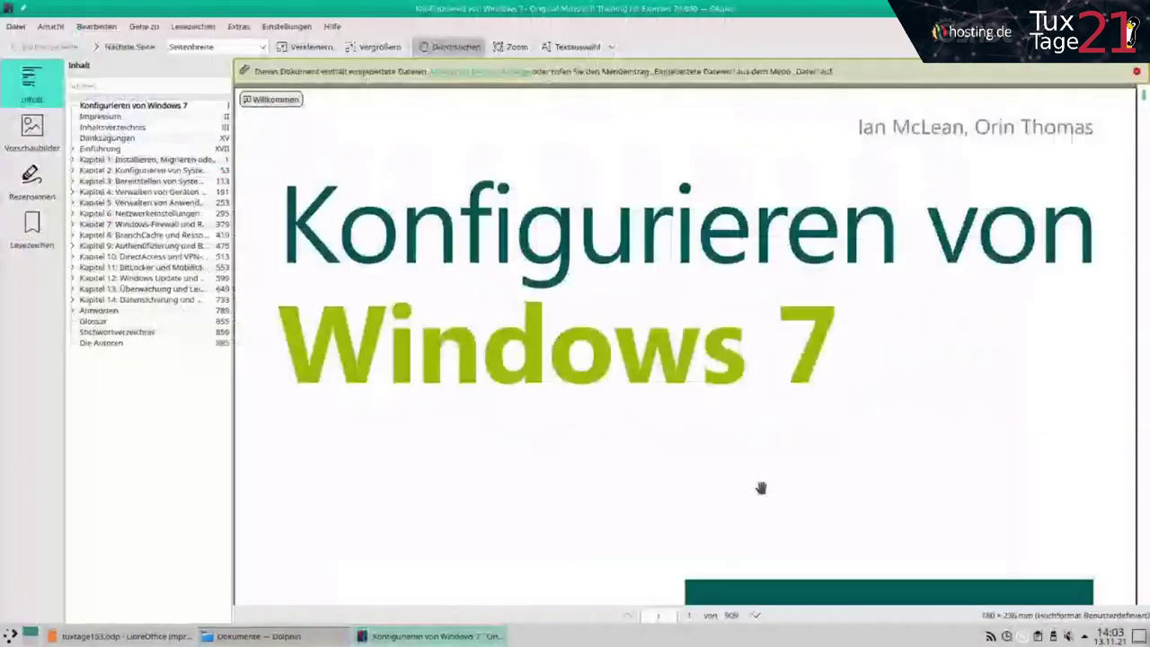
{"action": "scroll", "coordinate": [694, 396], "scroll_direction": "down", "scroll_amount": 5}
{"action": "scroll", "coordinate": [694, 397], "scroll_direction": "down", "scroll_amount": 10}
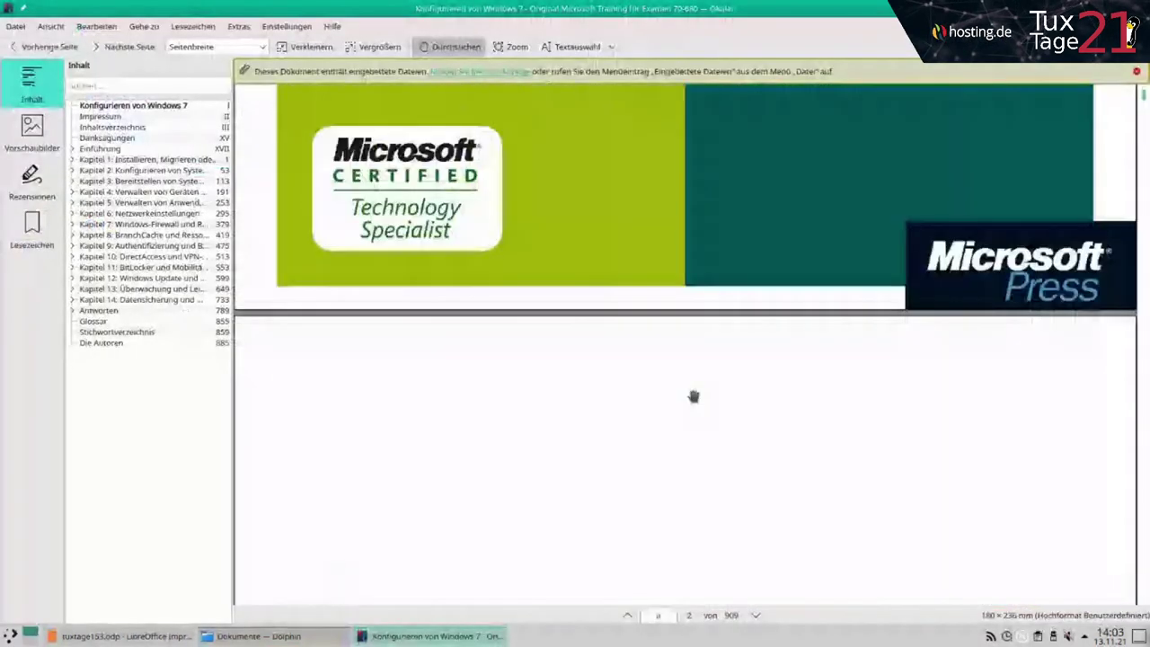
{"action": "scroll", "coordinate": [694, 396], "scroll_direction": "down", "scroll_amount": 10}
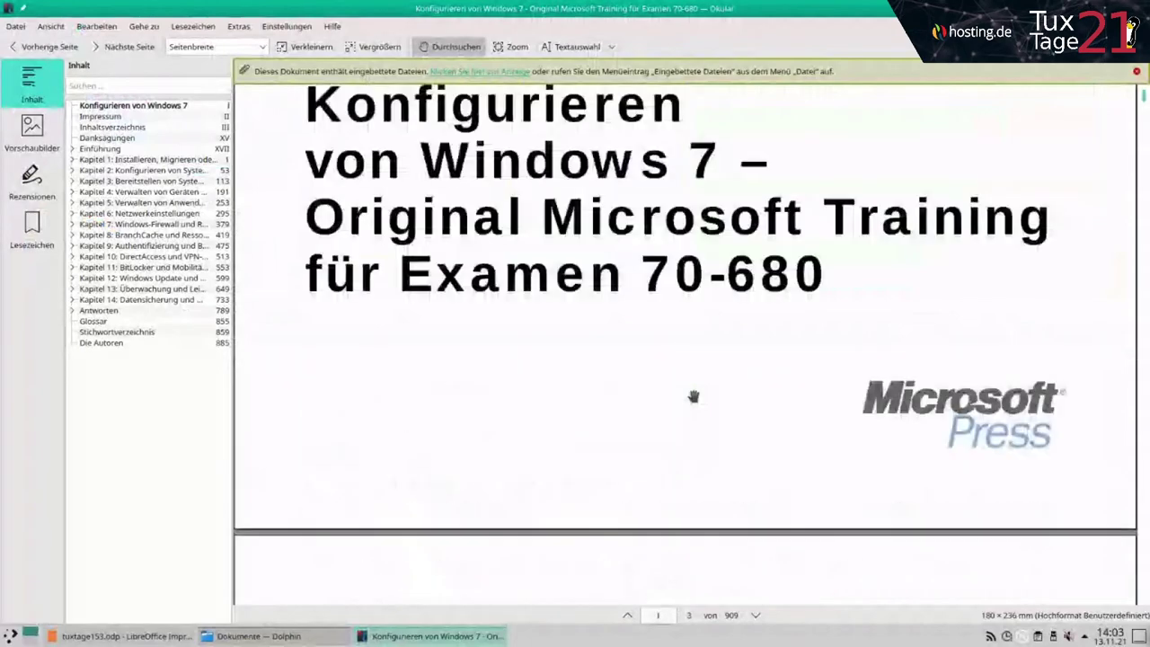
{"action": "scroll", "coordinate": [693, 396], "scroll_direction": "down", "scroll_amount": 10}
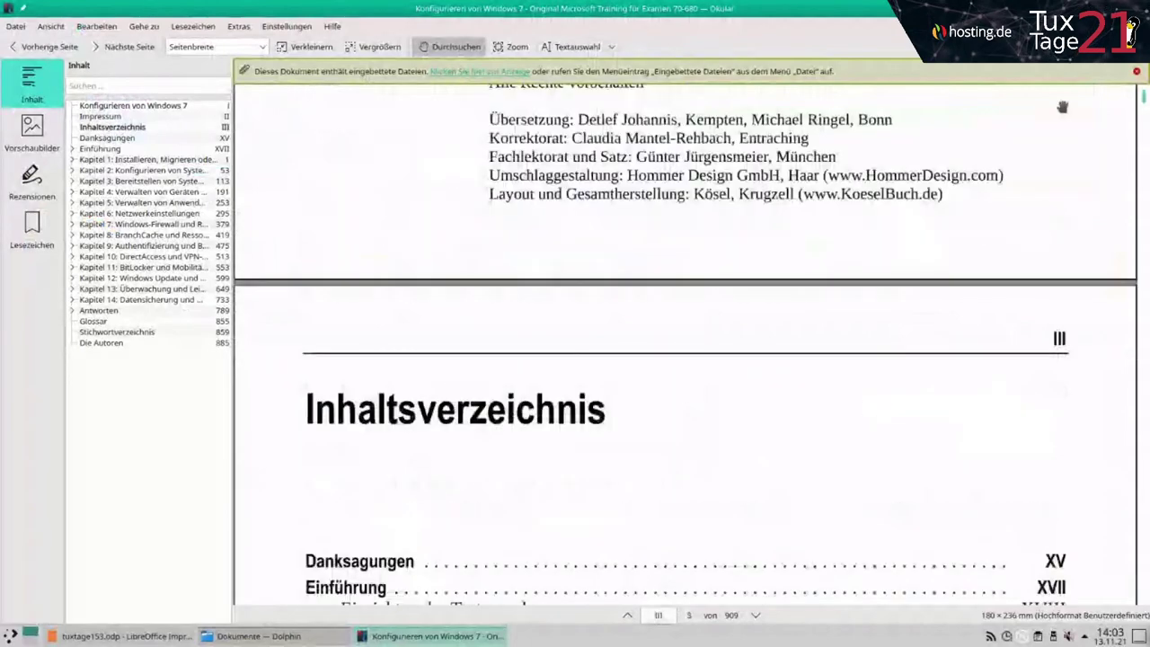
{"action": "left_click", "coordinate": [1112, 9]}
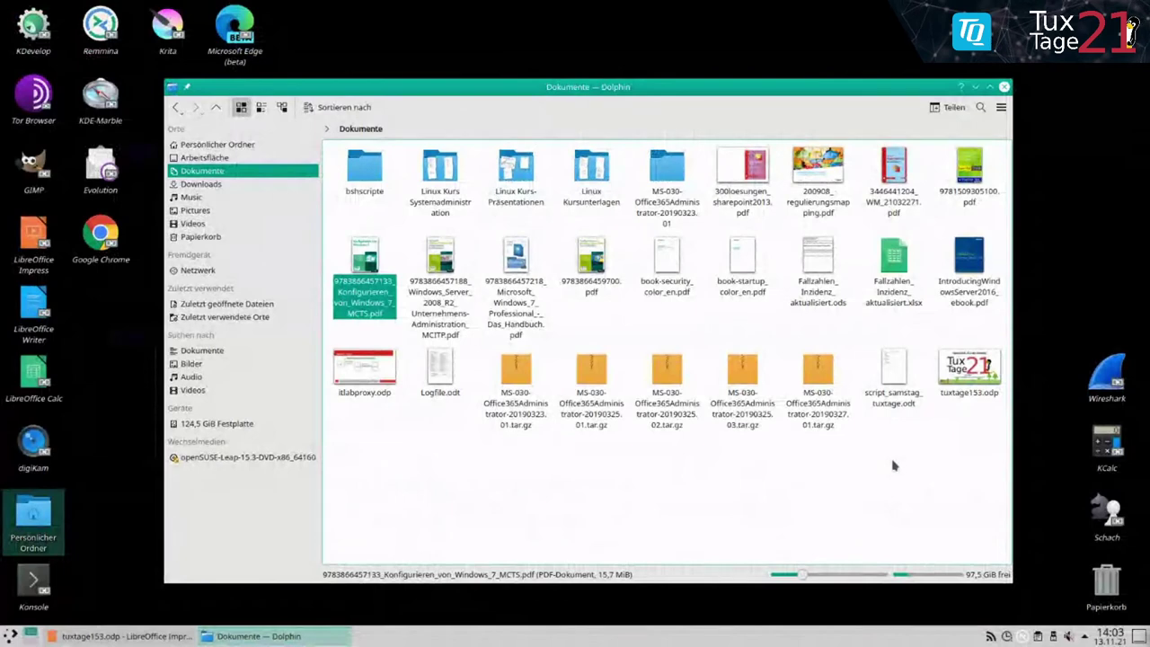
Step: Show the contents of the Pictures folder and close the file manager
{"action": "left_click", "coordinate": [218, 211]}
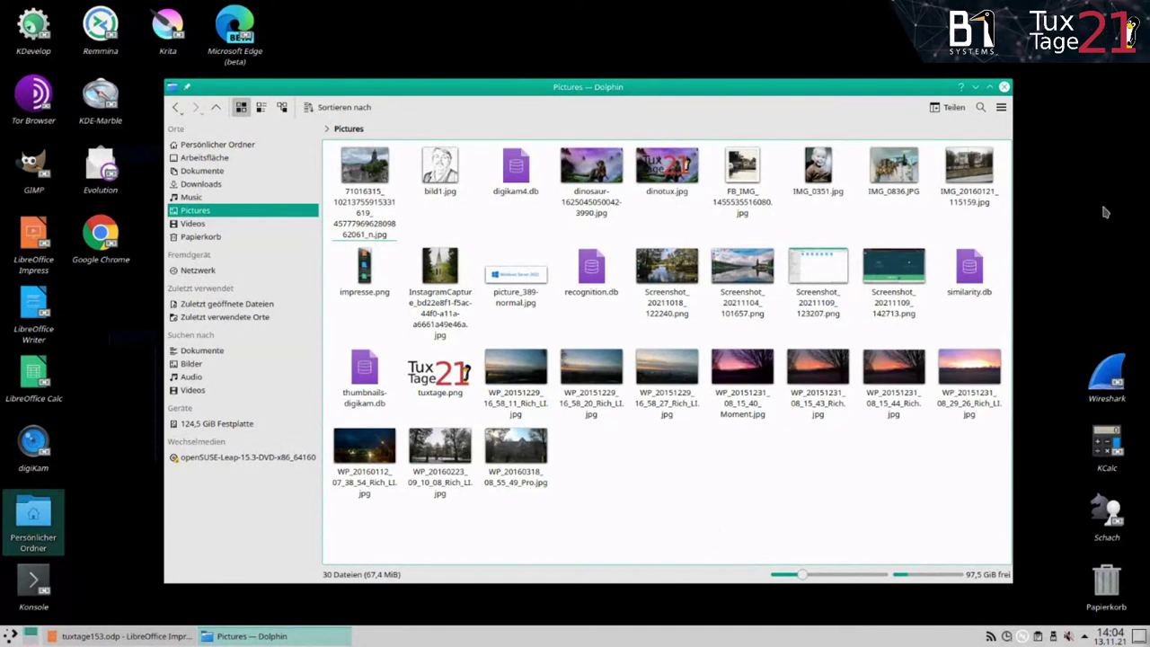
{"action": "left_click", "coordinate": [1004, 87]}
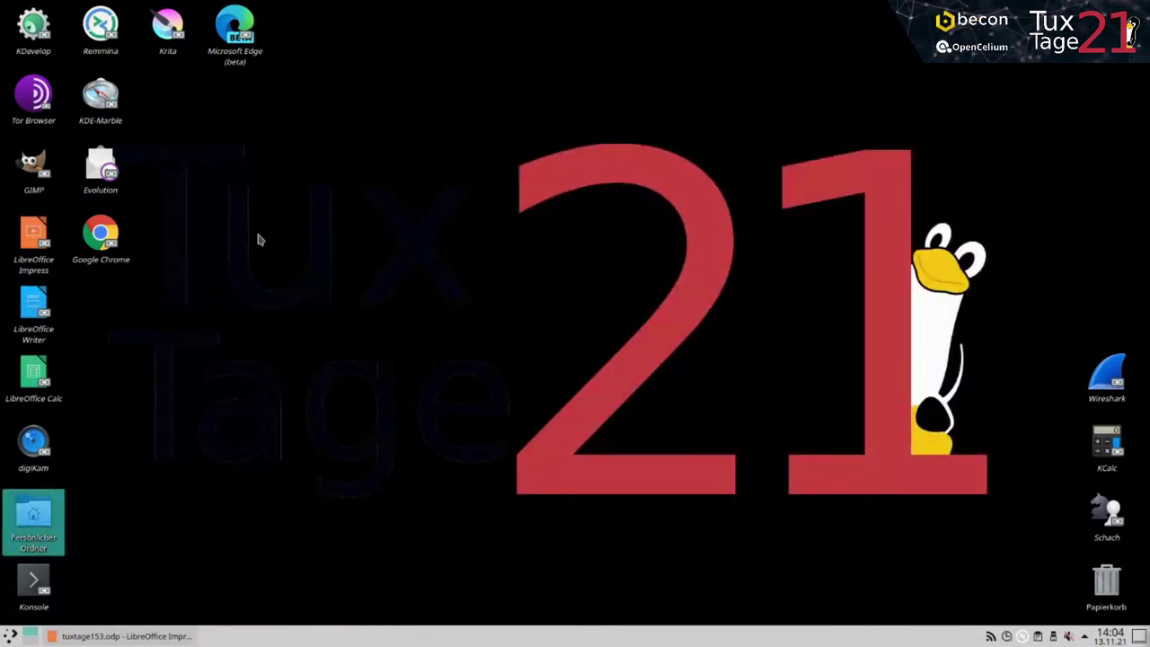
Step: Rearrange the desktop icons, placing Google Chrome and Tor Browser below Microsoft Edge, and Krita between KDevelop and GIMP
{"action": "left_click_drag", "start_coordinate": [100, 235], "coordinate": [224, 122]}
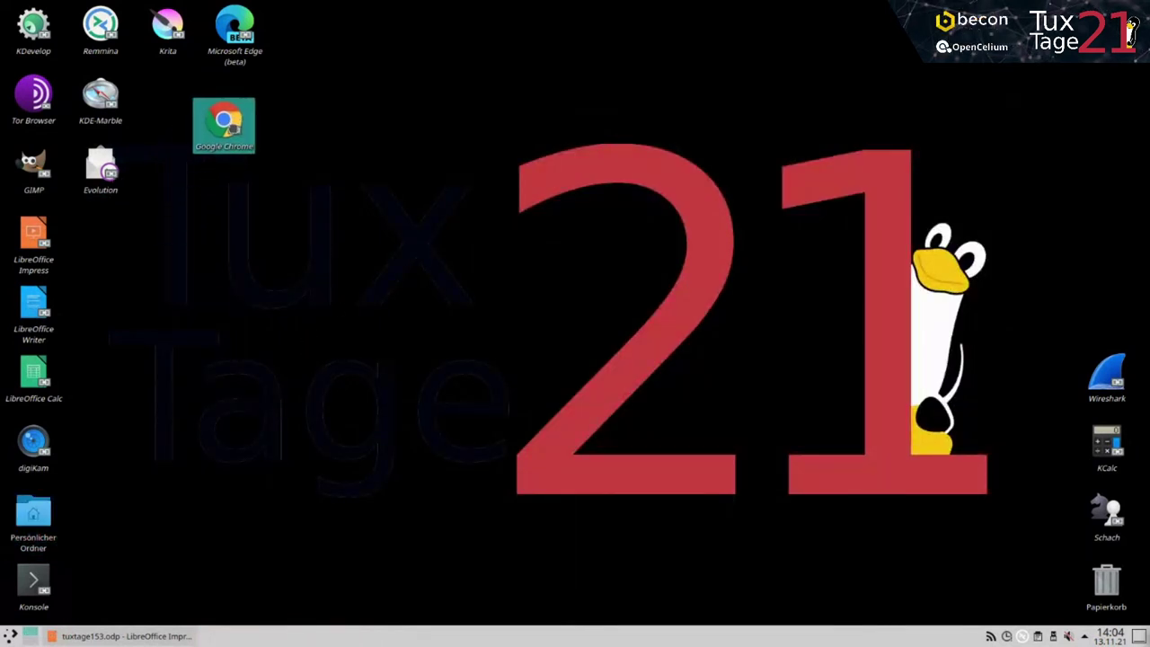
{"action": "left_click_drag", "start_coordinate": [38, 99], "coordinate": [232, 169]}
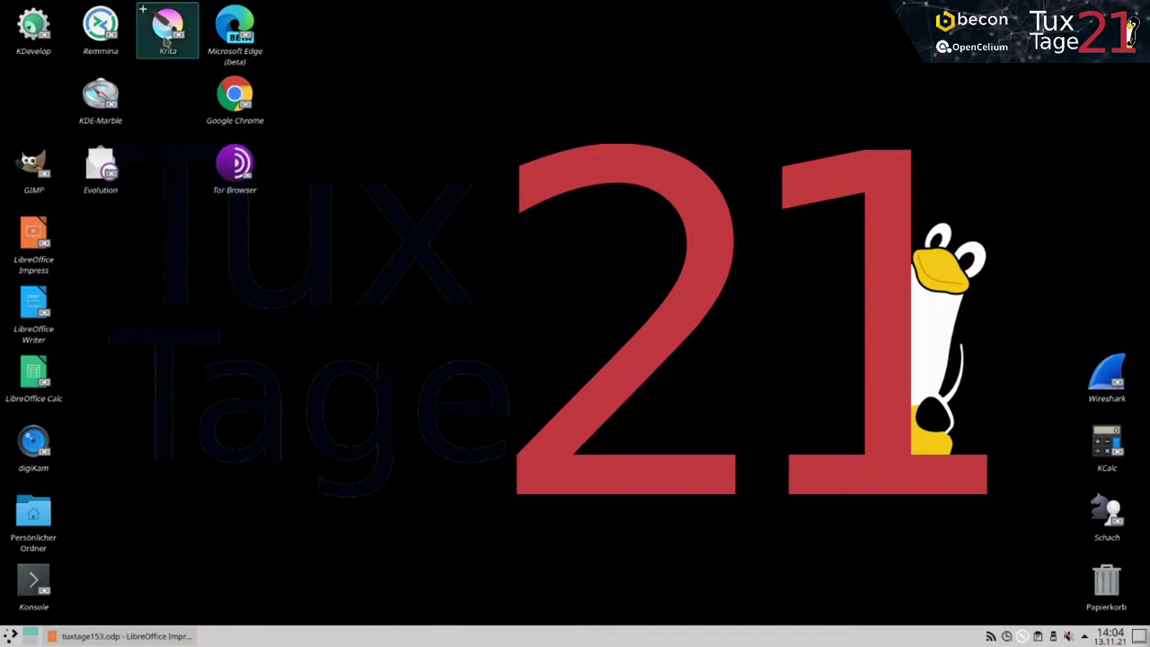
{"action": "left_click_drag", "start_coordinate": [166, 43], "coordinate": [32, 113]}
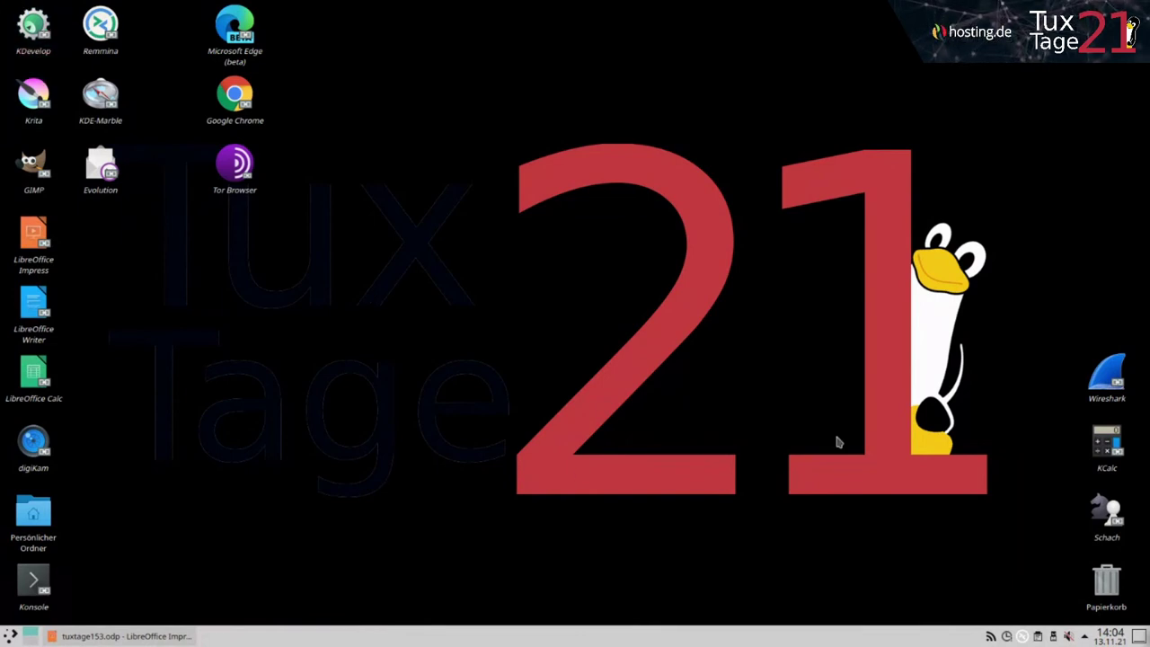
Step: View the KCalc calculator with its window moved clear of the desktop icons, and close it
{"action": "left_click", "coordinate": [1104, 447]}
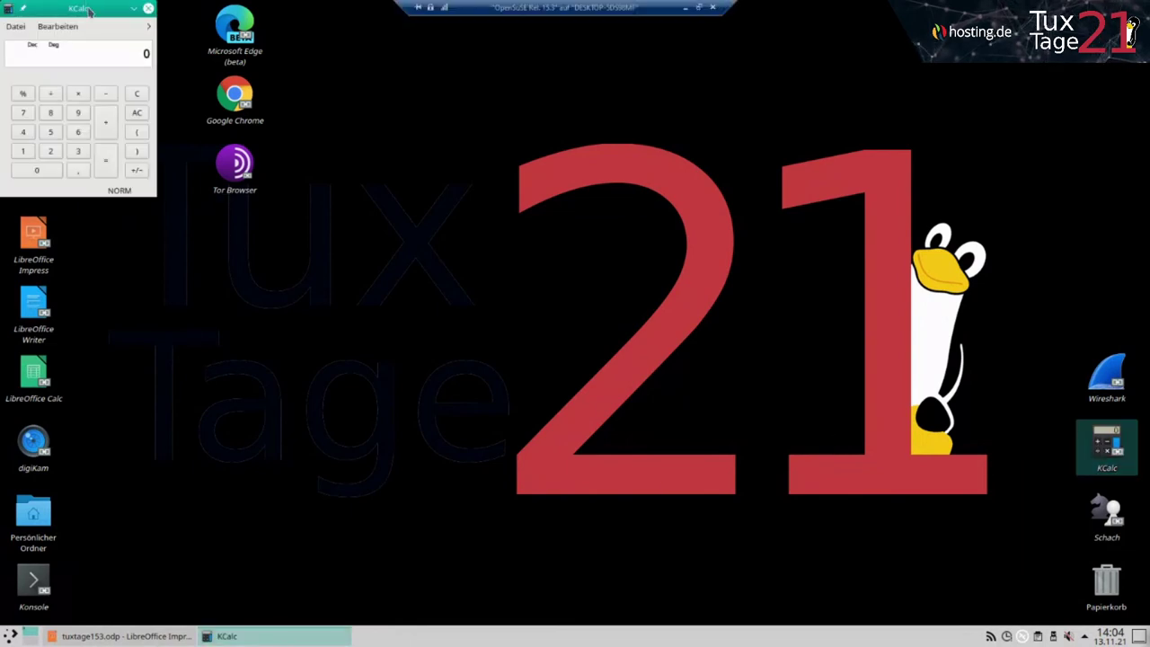
{"action": "left_click_drag", "start_coordinate": [90, 13], "coordinate": [500, 164]}
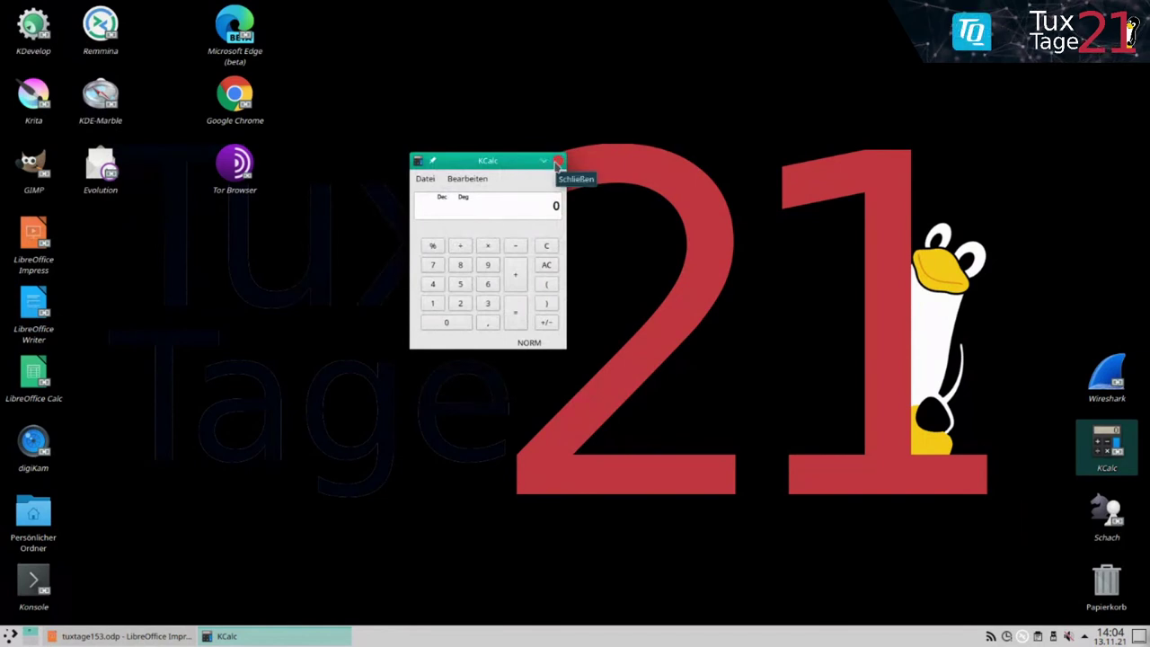
{"action": "left_click", "coordinate": [557, 164]}
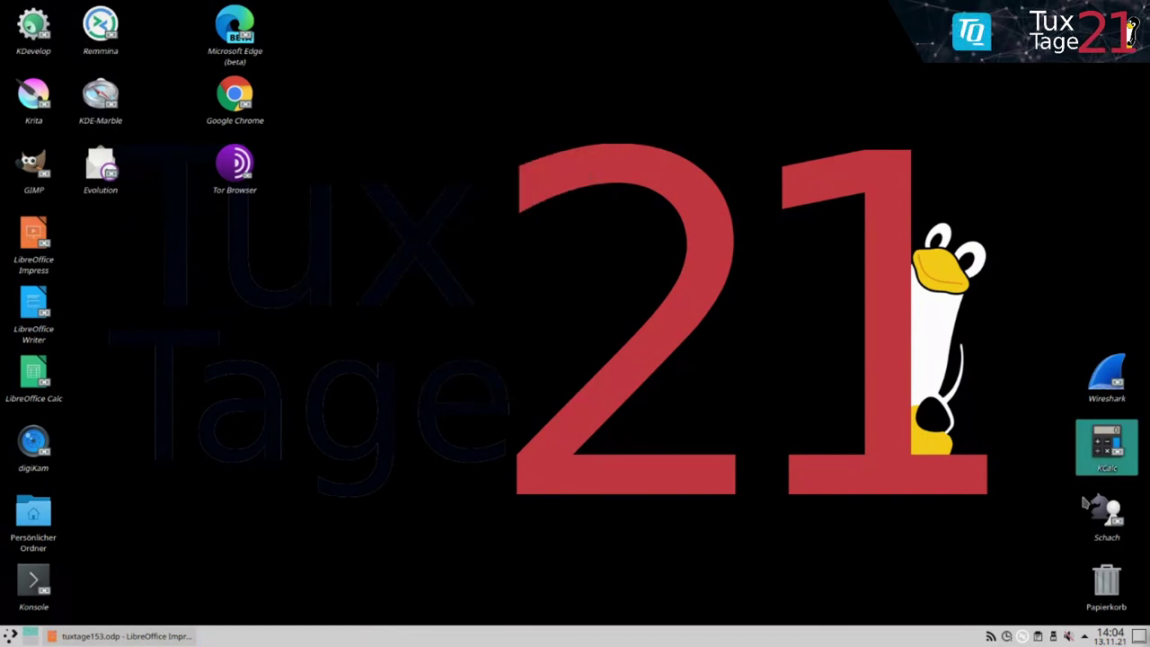
Step: Start the Schach game and move its window toward the middle of the desktop
{"action": "left_click", "coordinate": [1107, 514]}
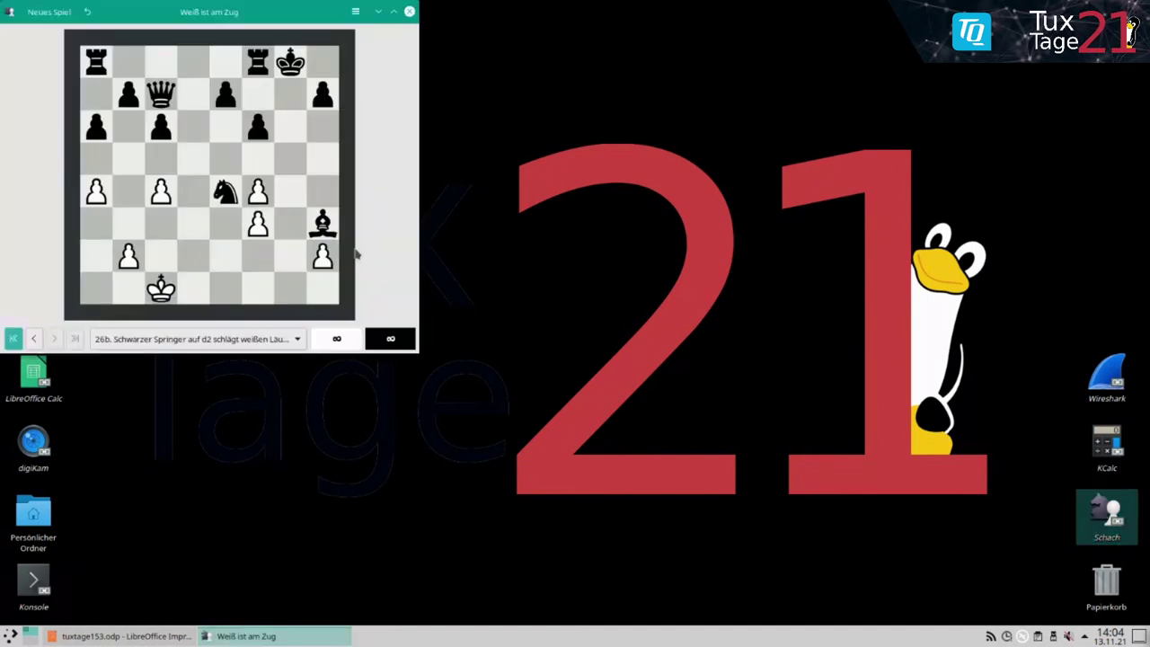
{"action": "left_click_drag", "start_coordinate": [294, 11], "coordinate": [641, 78]}
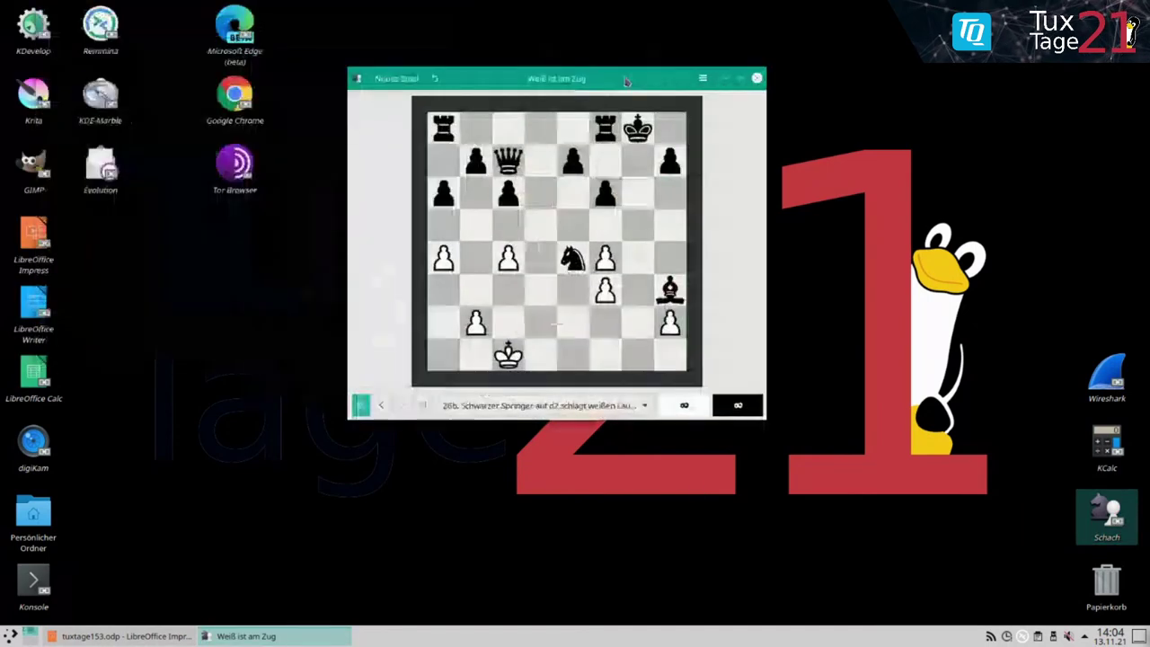
Step: Close the Schach game and check the file systems' disk usage in Konsole with df -H, closing the terminal at the end
{"action": "left_click", "coordinate": [757, 80]}
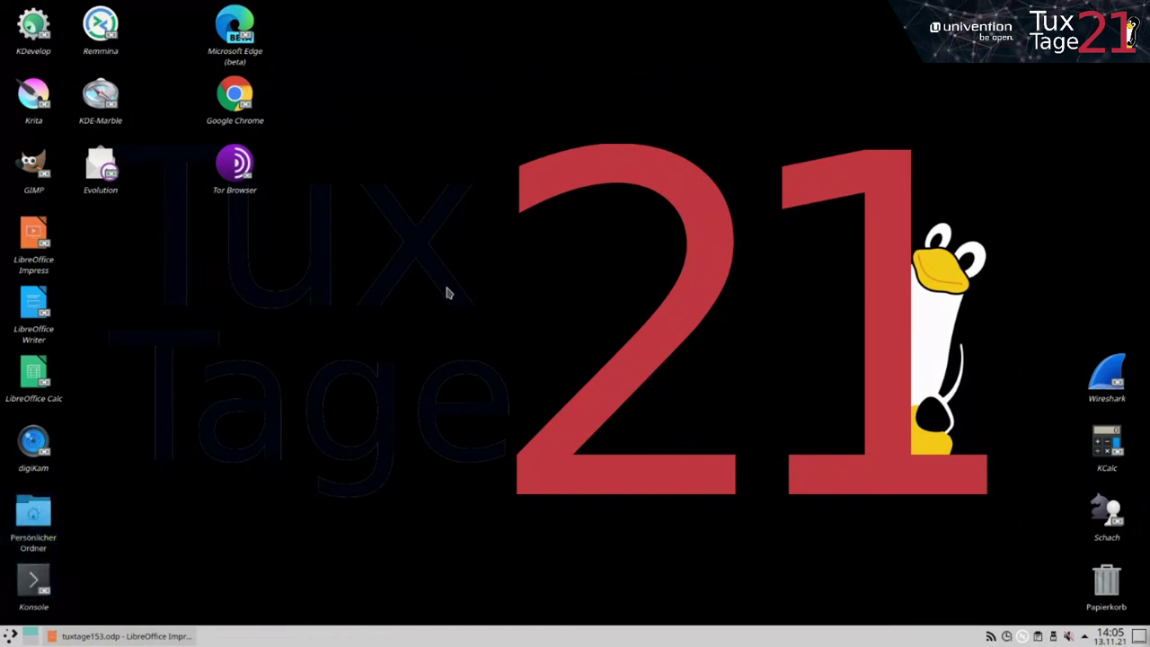
{"action": "left_click", "coordinate": [38, 580]}
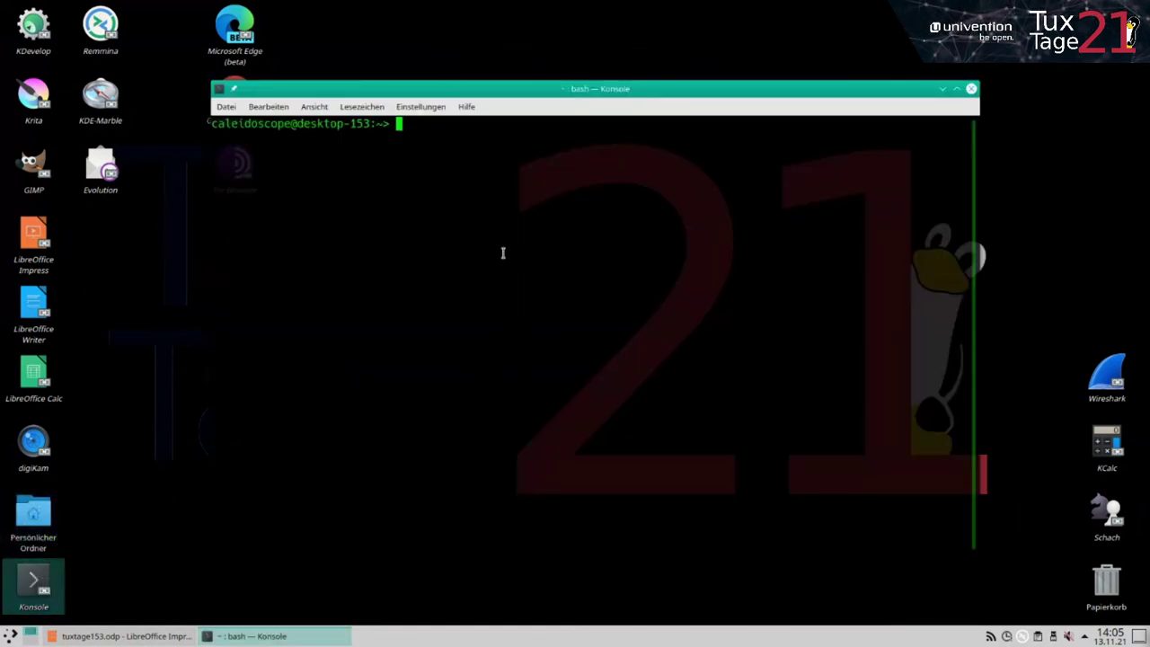
{"action": "type", "text": "df -H"}
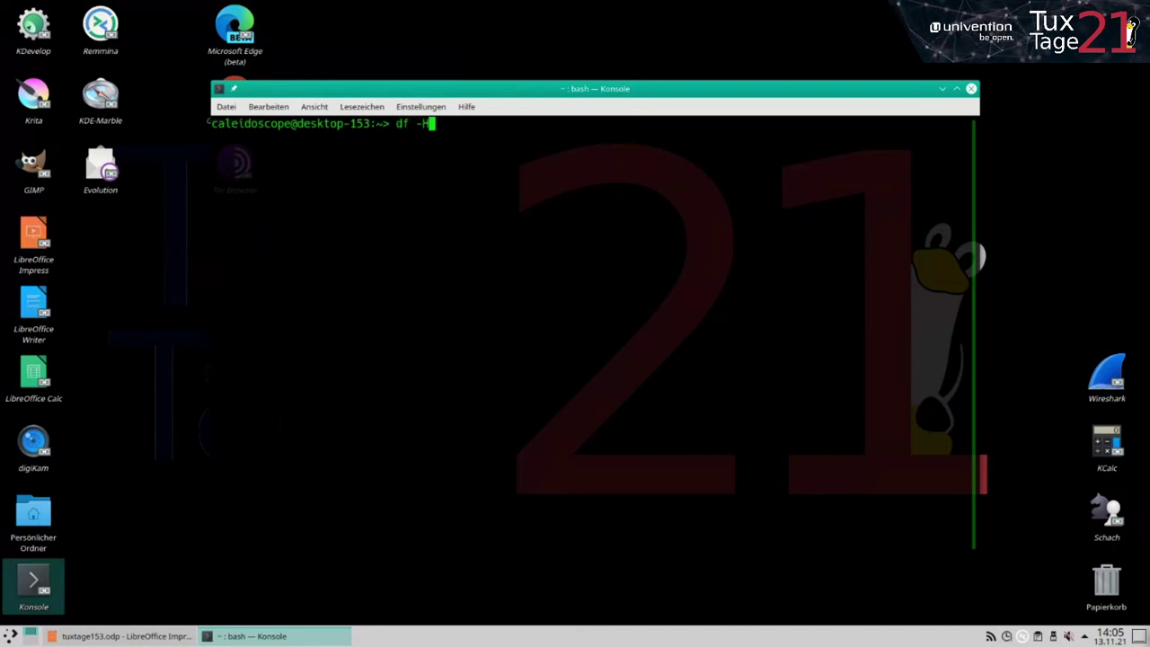
{"action": "key", "text": "Return"}
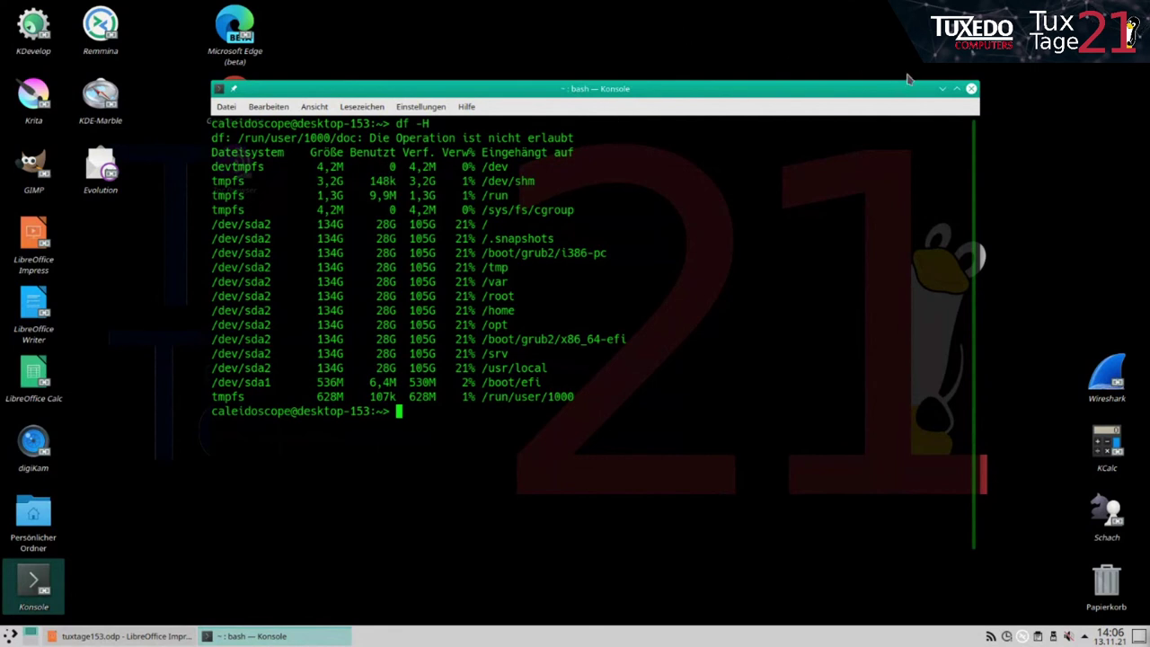
{"action": "left_click", "coordinate": [971, 88]}
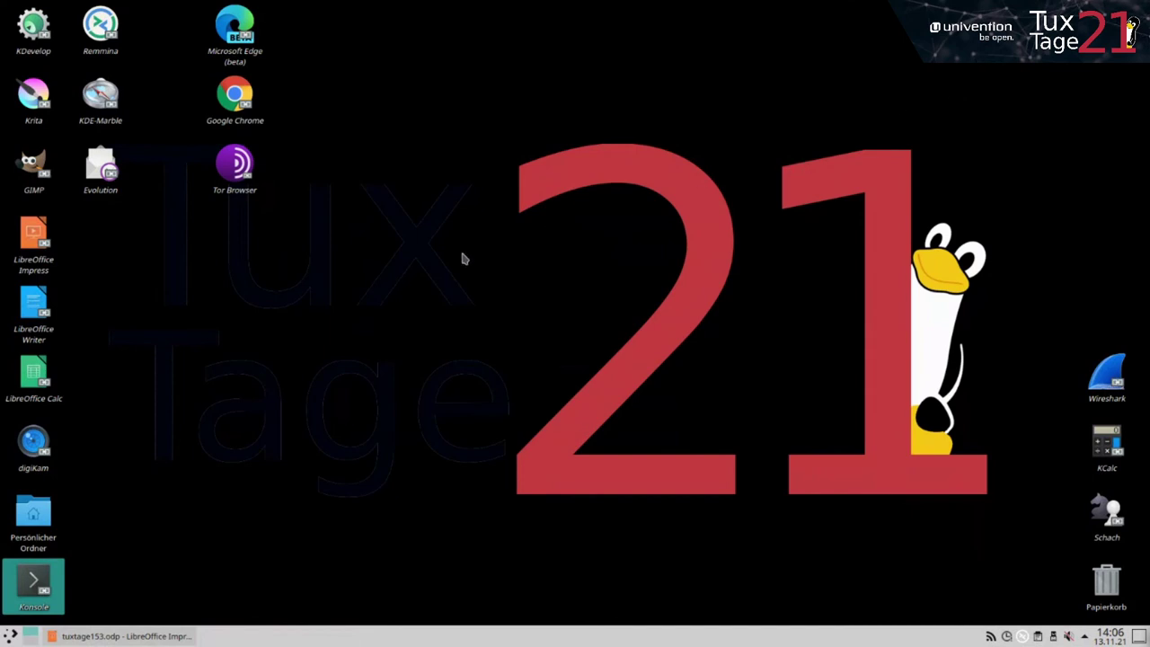
Step: Open Microsoft Edge to show the heise online page, and minimise the browser window
{"action": "double_click", "coordinate": [234, 32]}
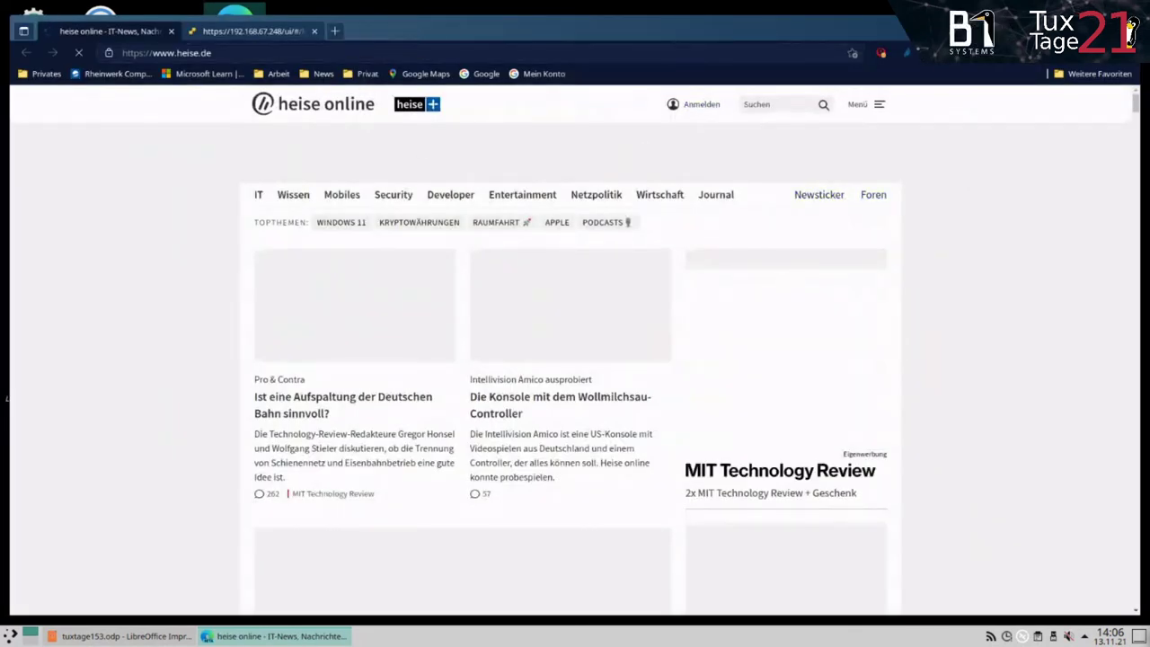
{"action": "left_click", "coordinate": [1047, 27]}
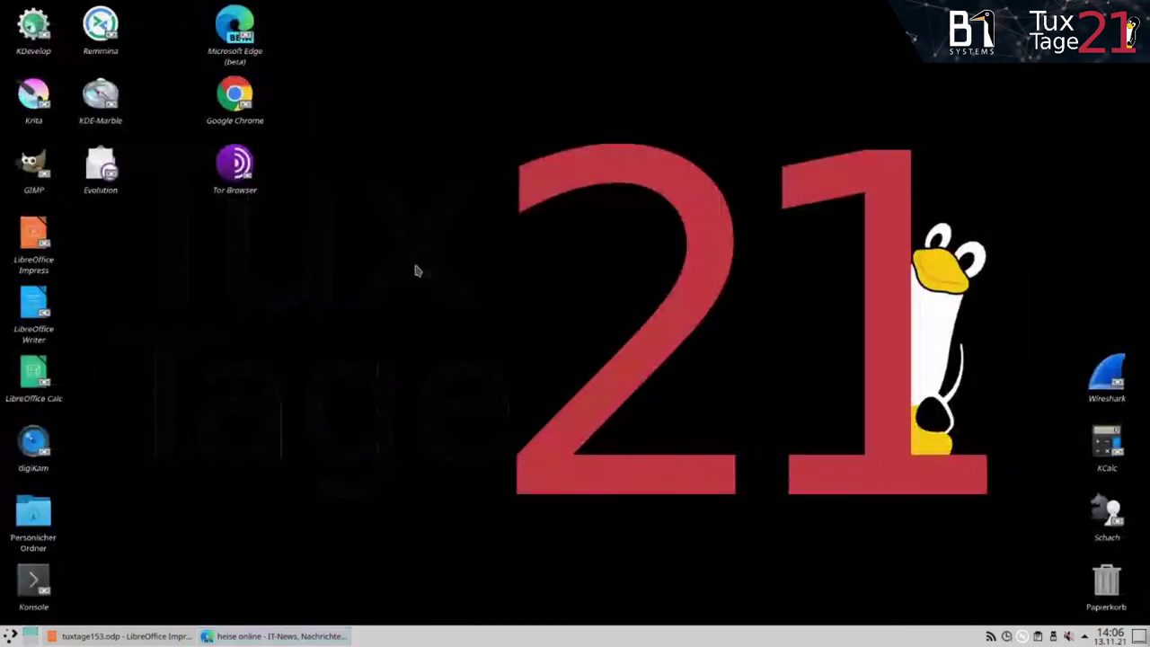